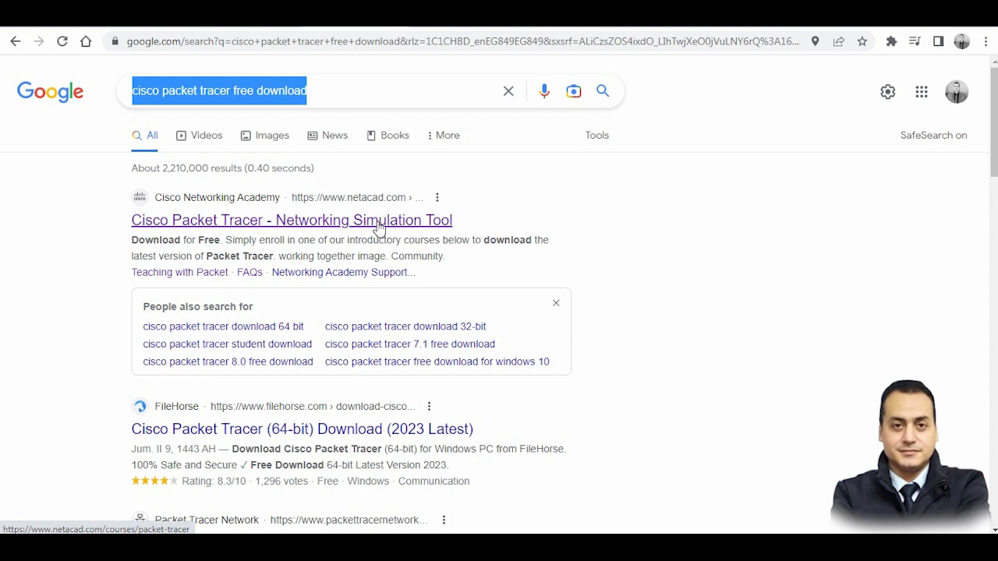
Step: Open the Networking Academy's Cisco Packet Tracer page from the search results and go to its Download and Get Started courses
{"action": "left_click", "coordinate": [379, 227]}
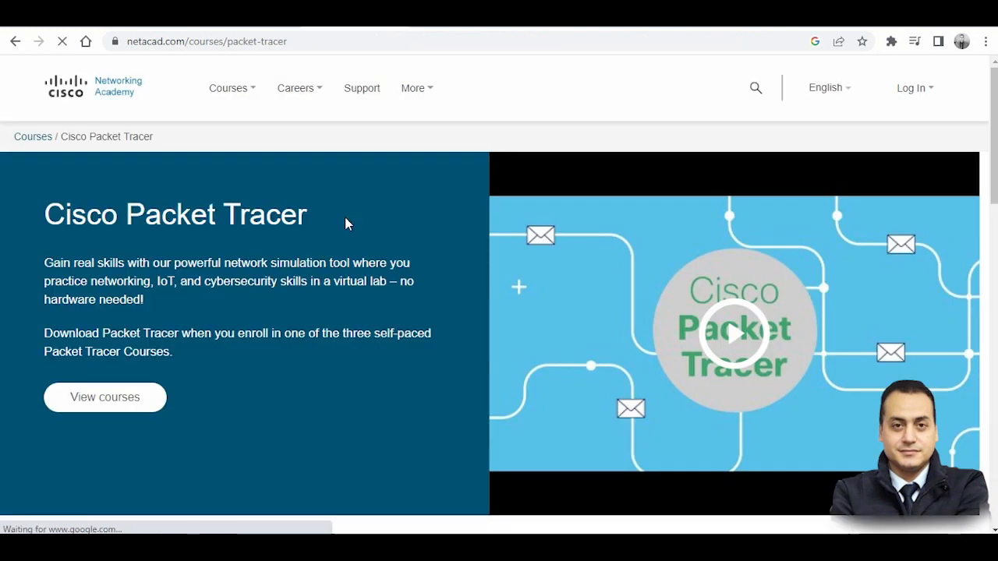
{"action": "scroll", "coordinate": [230, 212], "scroll_direction": "down", "scroll_amount": 3}
{"action": "scroll", "coordinate": [229, 216], "scroll_direction": "up", "scroll_amount": 3}
{"action": "scroll", "coordinate": [232, 220], "scroll_direction": "down", "scroll_amount": 6}
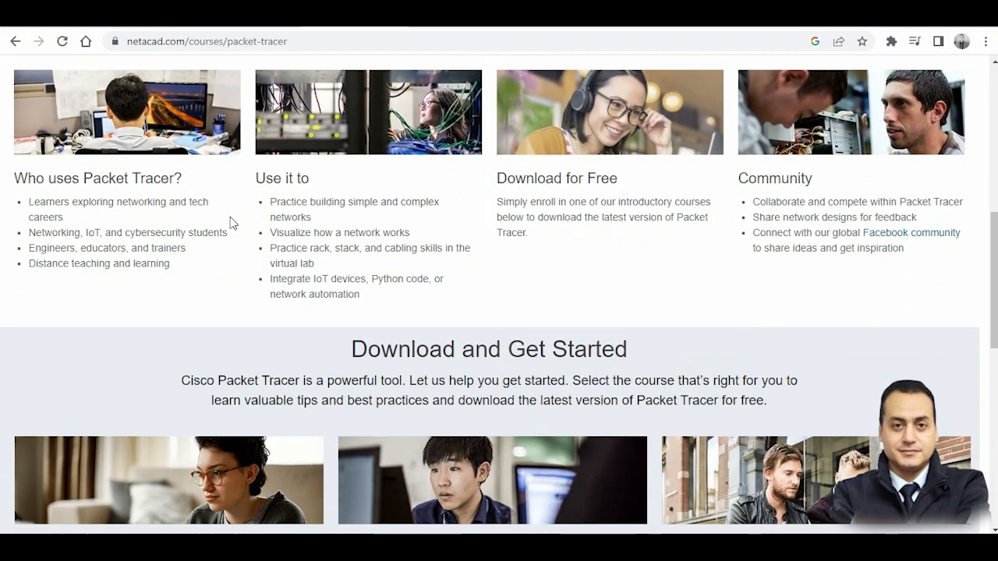
{"action": "scroll", "coordinate": [320, 223], "scroll_direction": "down", "scroll_amount": 3}
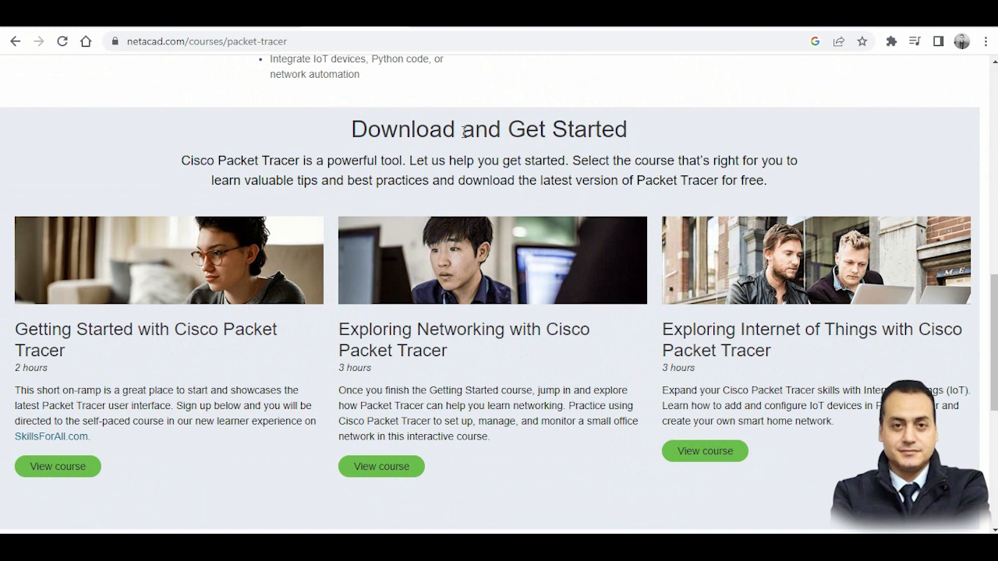
{"action": "scroll", "coordinate": [341, 265], "scroll_direction": "down", "scroll_amount": 3}
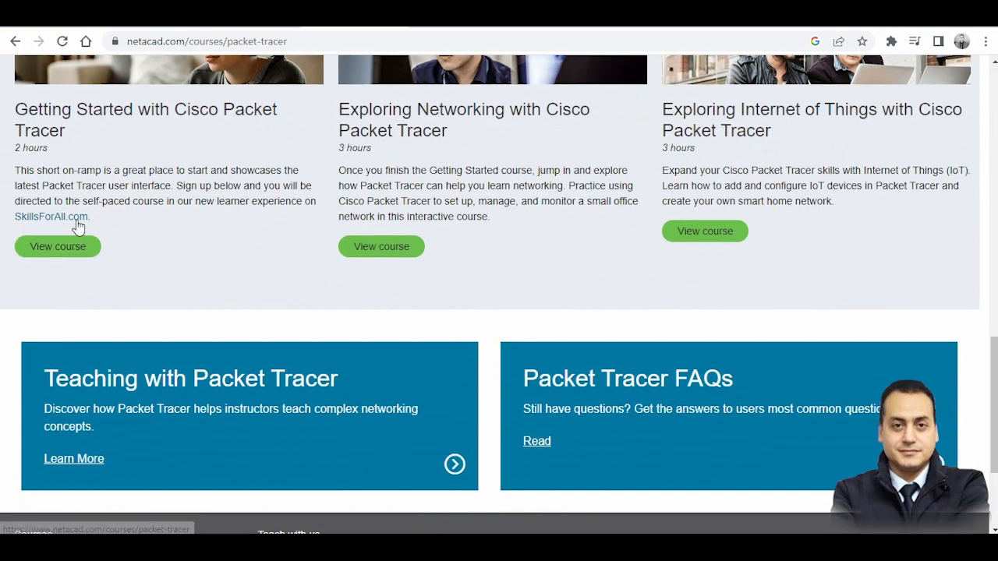
Step: View the Getting Started with Cisco Packet Tracer course and follow the link to the Skills For All site
{"action": "left_click_drag", "start_coordinate": [26, 107], "coordinate": [25, 153]}
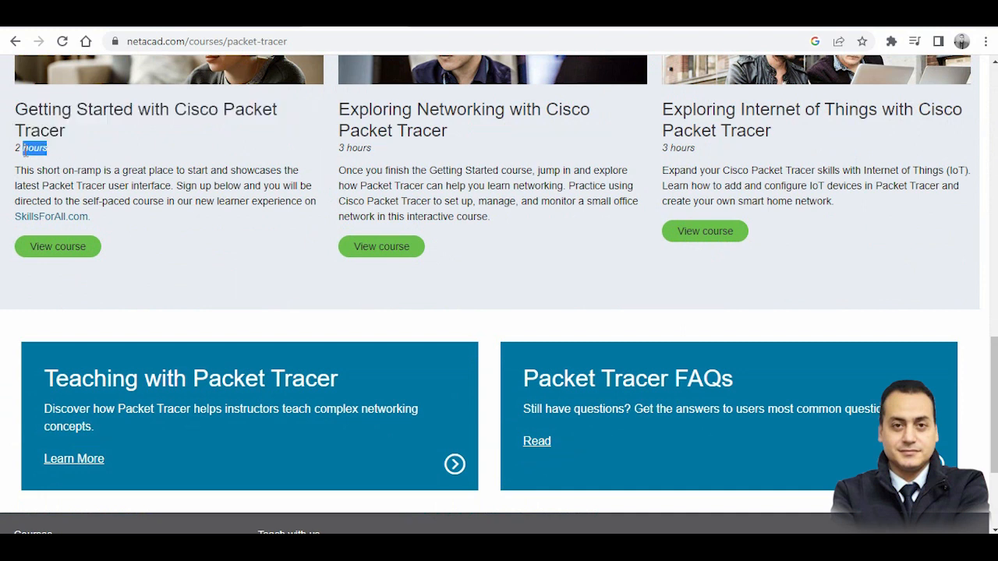
{"action": "left_click", "coordinate": [72, 250]}
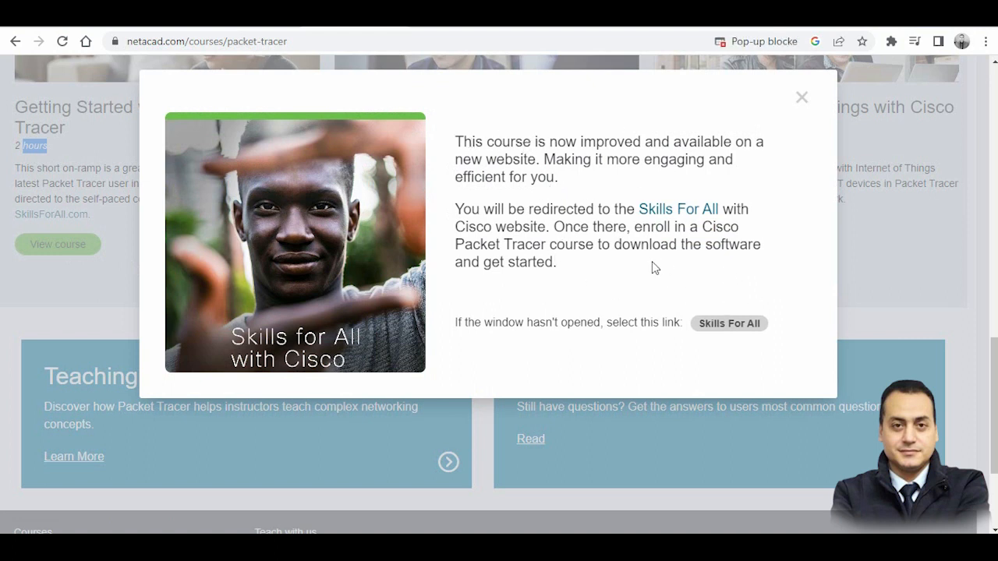
{"action": "left_click_drag", "start_coordinate": [483, 323], "coordinate": [574, 324]}
{"action": "left_click", "coordinate": [573, 324]}
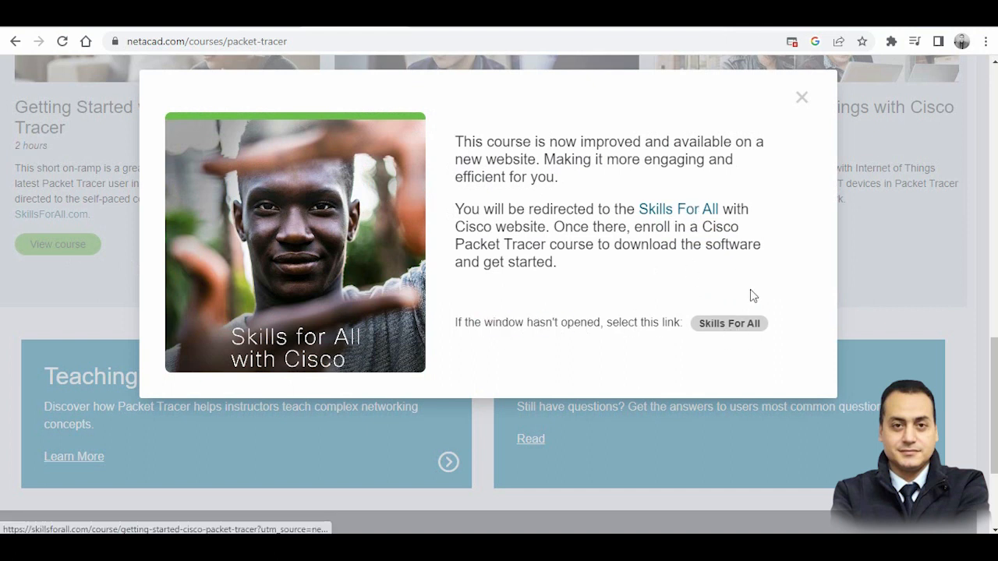
{"action": "left_click", "coordinate": [736, 331]}
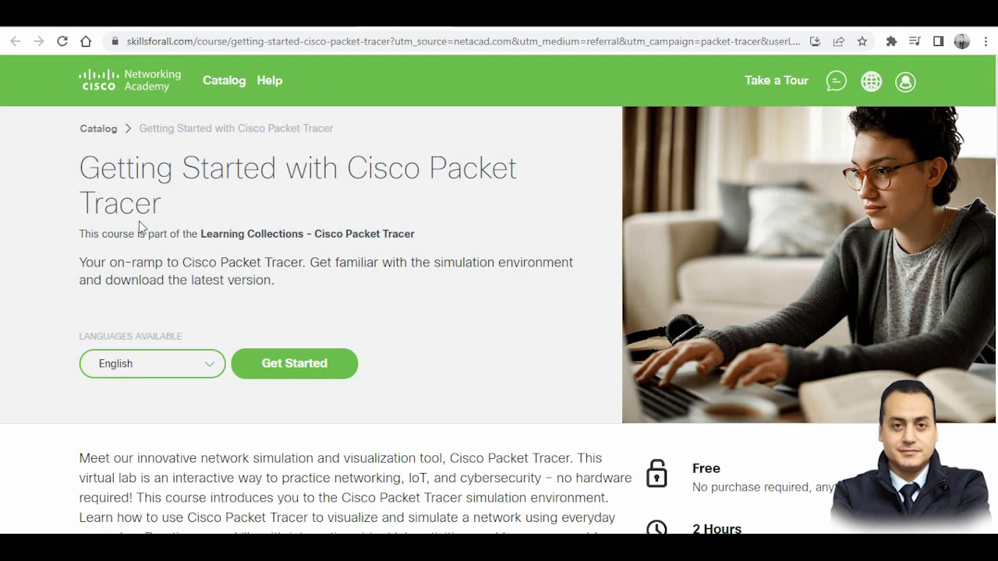
Step: Review the Getting Started with Cisco Packet Tracer course page, then start the course and sign in
{"action": "left_click_drag", "start_coordinate": [79, 167], "coordinate": [161, 204]}
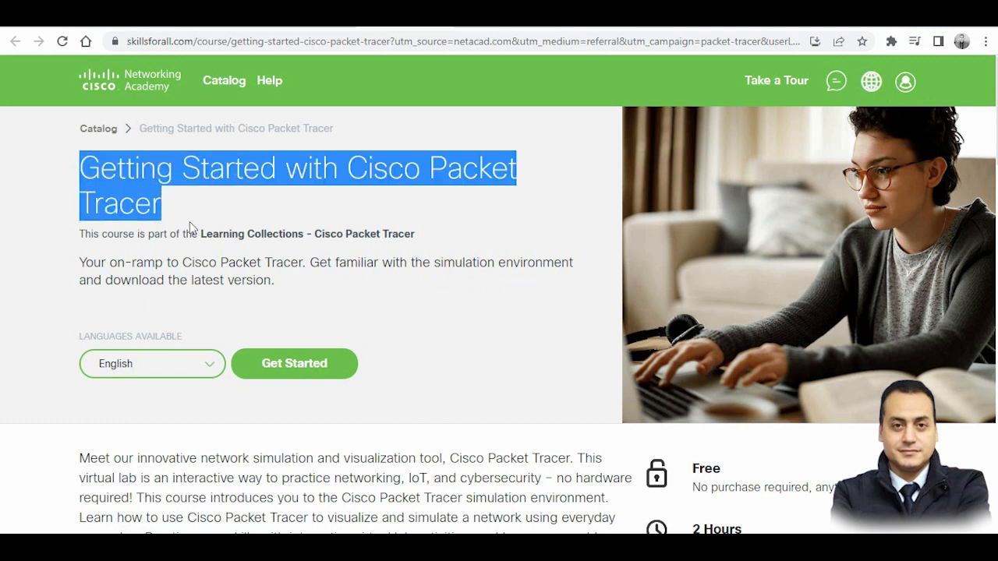
{"action": "scroll", "coordinate": [191, 227], "scroll_direction": "down", "scroll_amount": 9}
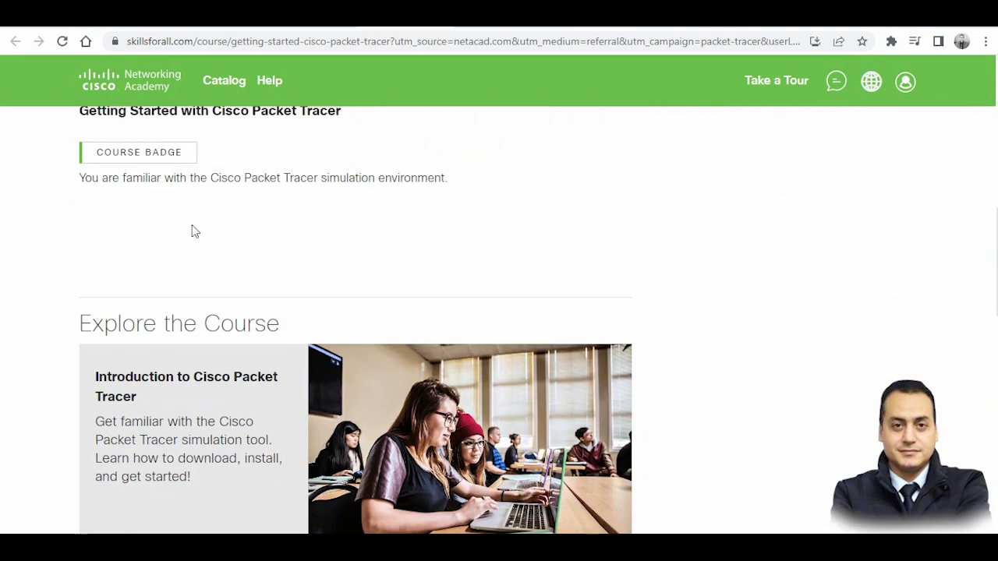
{"action": "scroll", "coordinate": [195, 232], "scroll_direction": "down", "scroll_amount": 5}
{"action": "scroll", "coordinate": [203, 232], "scroll_direction": "down", "scroll_amount": 5}
{"action": "scroll", "coordinate": [205, 232], "scroll_direction": "up", "scroll_amount": 19}
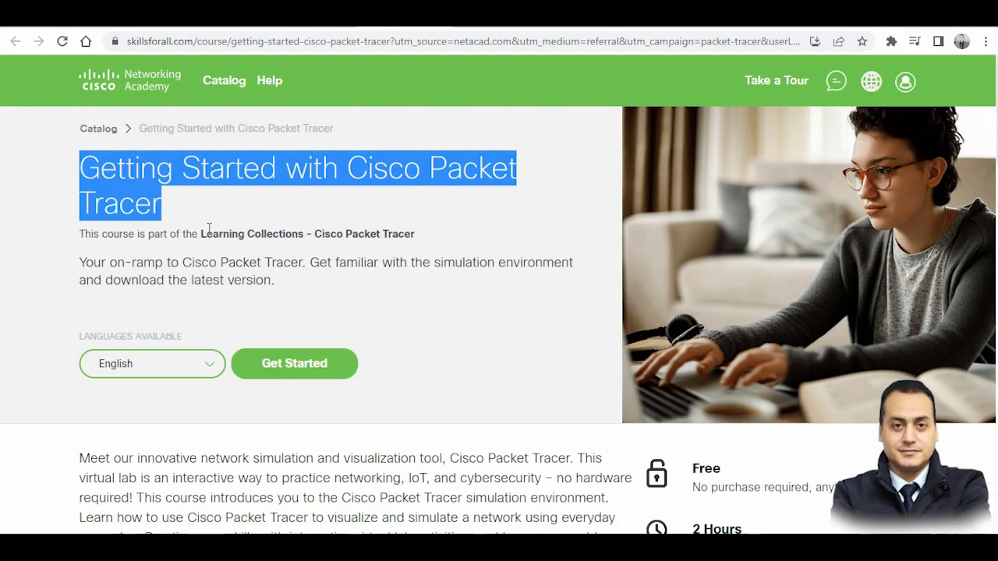
{"action": "left_click", "coordinate": [311, 365]}
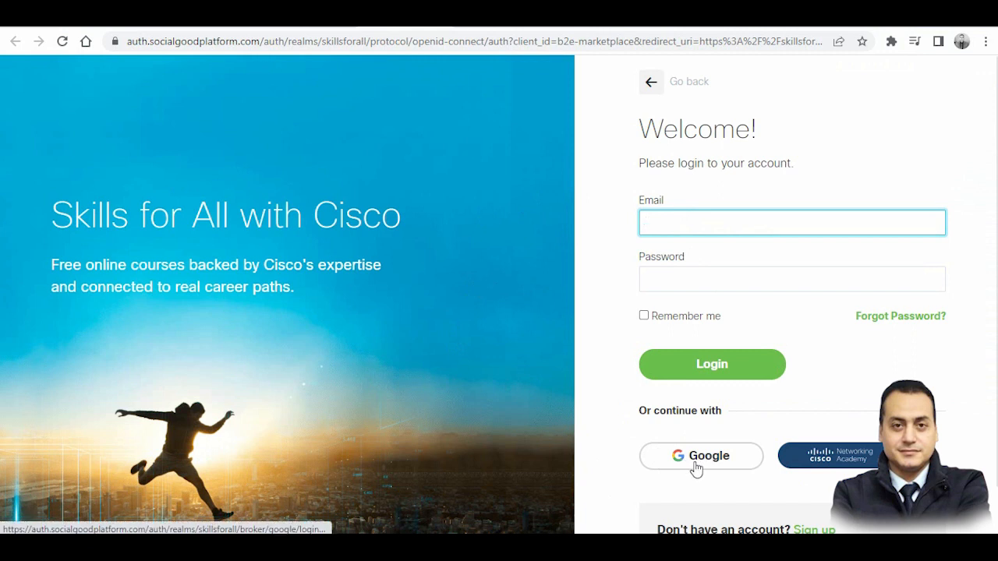
{"action": "scroll", "coordinate": [806, 360], "scroll_direction": "down", "scroll_amount": 1}
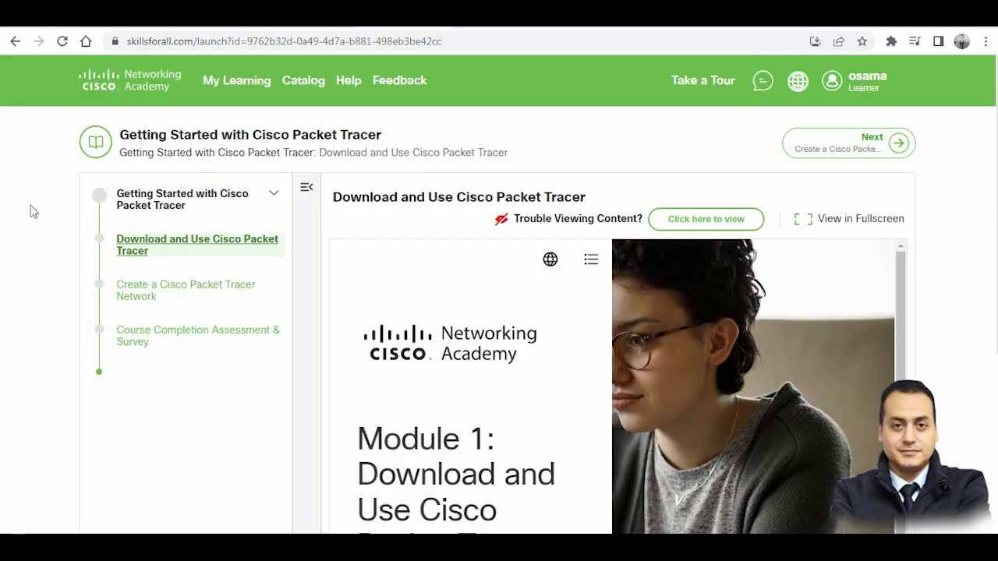
Step: Open the content of the Download and Use Cisco Packet Tracer module in a separate window
{"action": "left_click_drag", "start_coordinate": [128, 136], "coordinate": [383, 137]}
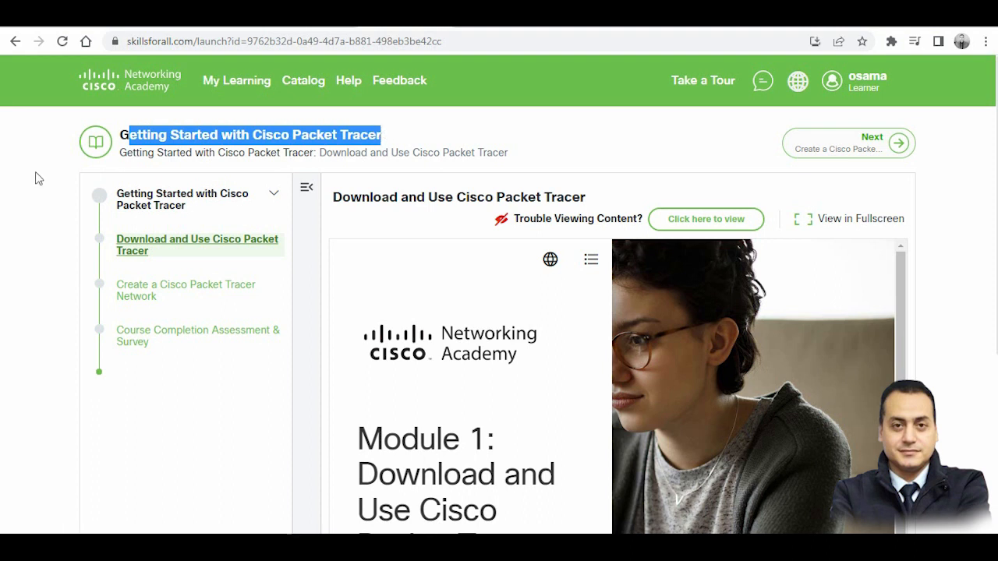
{"action": "left_click", "coordinate": [48, 209]}
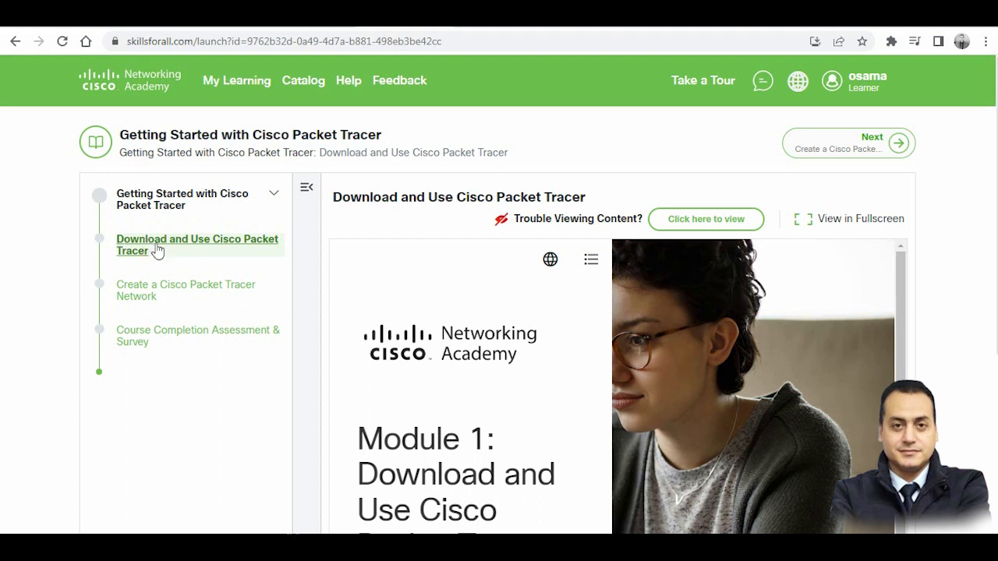
{"action": "left_click", "coordinate": [693, 226]}
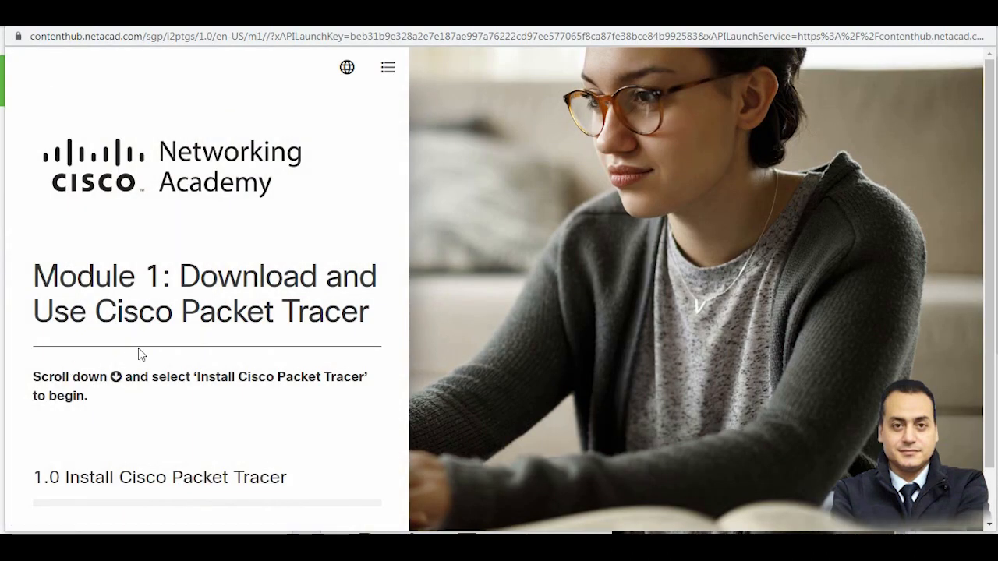
Step: Open the Welcome to Getting Started with Cisco Packet Tracer topic under section 1.0 Install Cisco Packet Tracer
{"action": "scroll", "coordinate": [138, 351], "scroll_direction": "down", "scroll_amount": 1}
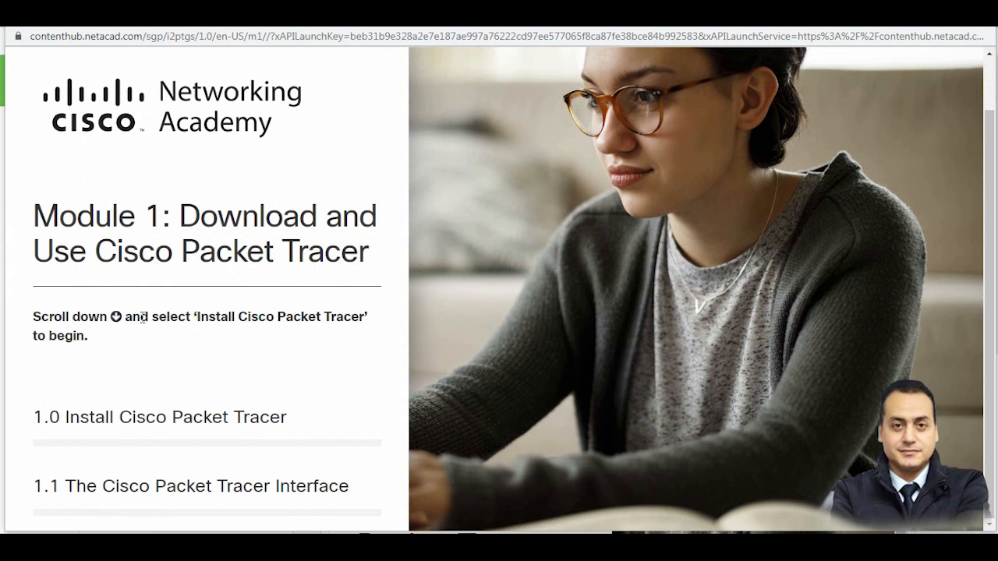
{"action": "mouse_move", "coordinate": [133, 445]}
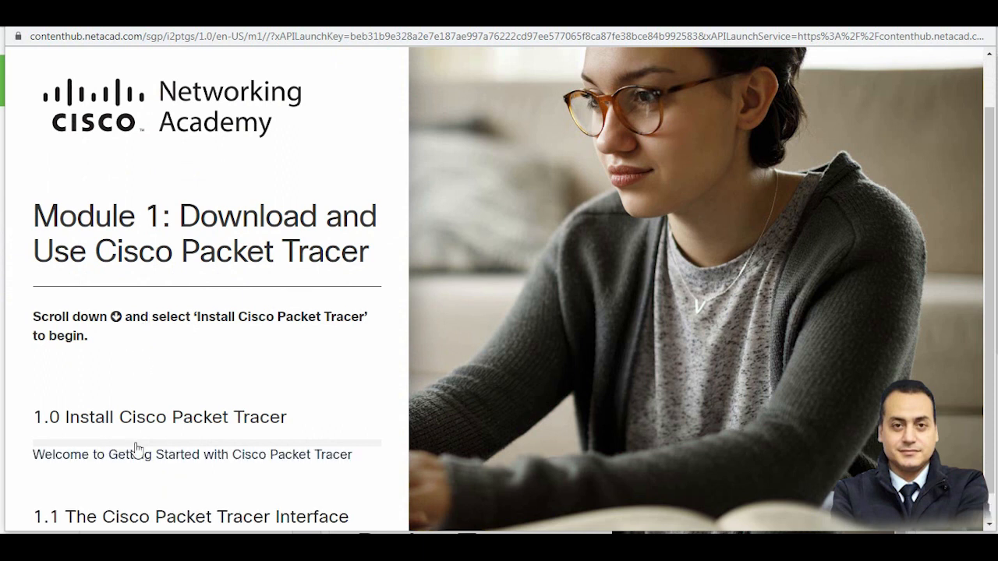
{"action": "left_click", "coordinate": [190, 459]}
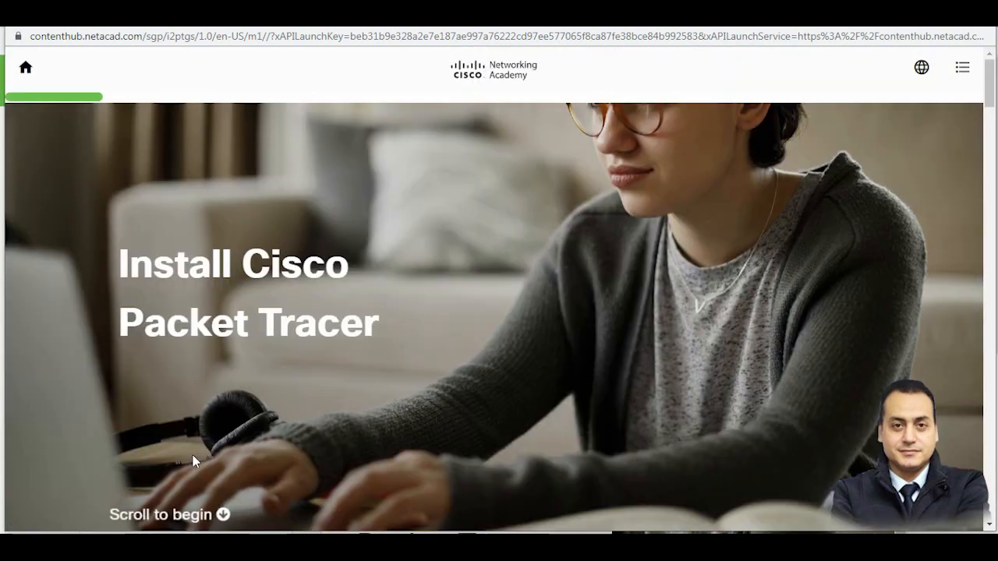
Step: Find section 1.0.3 Download Cisco Packet Tracer and follow its link to the lab-downloads resource page
{"action": "scroll", "coordinate": [212, 448], "scroll_direction": "down", "scroll_amount": 3}
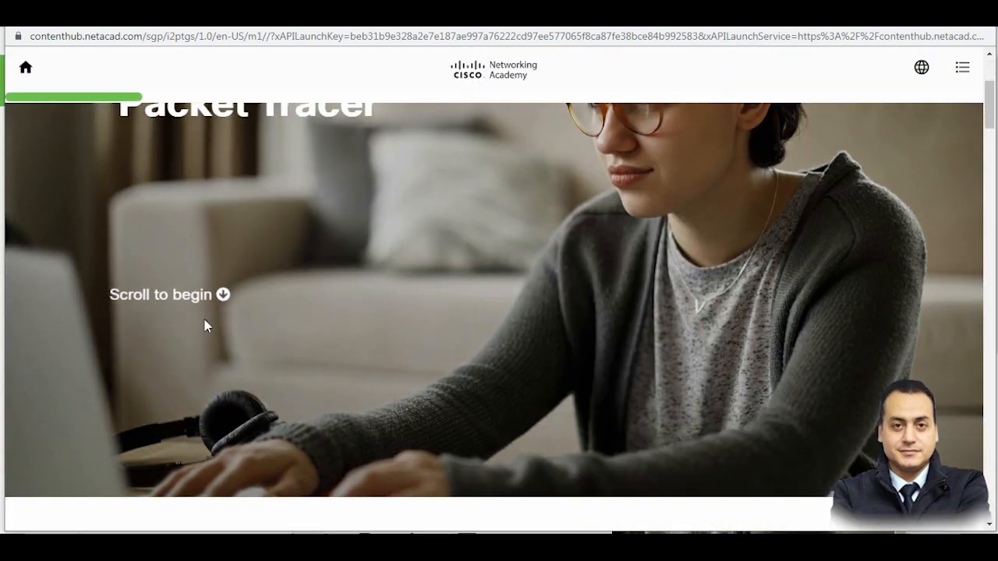
{"action": "scroll", "coordinate": [195, 308], "scroll_direction": "up", "scroll_amount": 3}
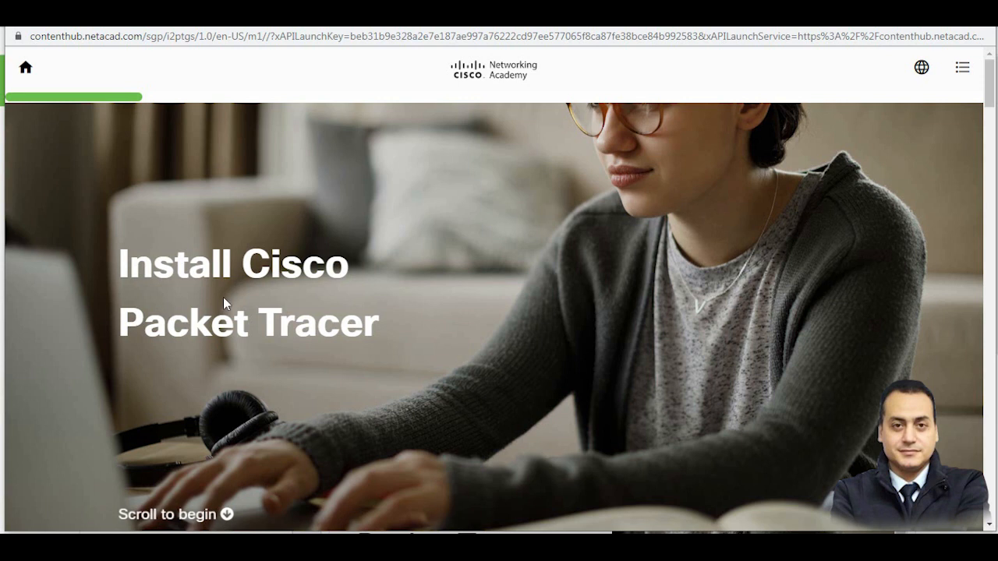
{"action": "scroll", "coordinate": [189, 356], "scroll_direction": "down", "scroll_amount": 3}
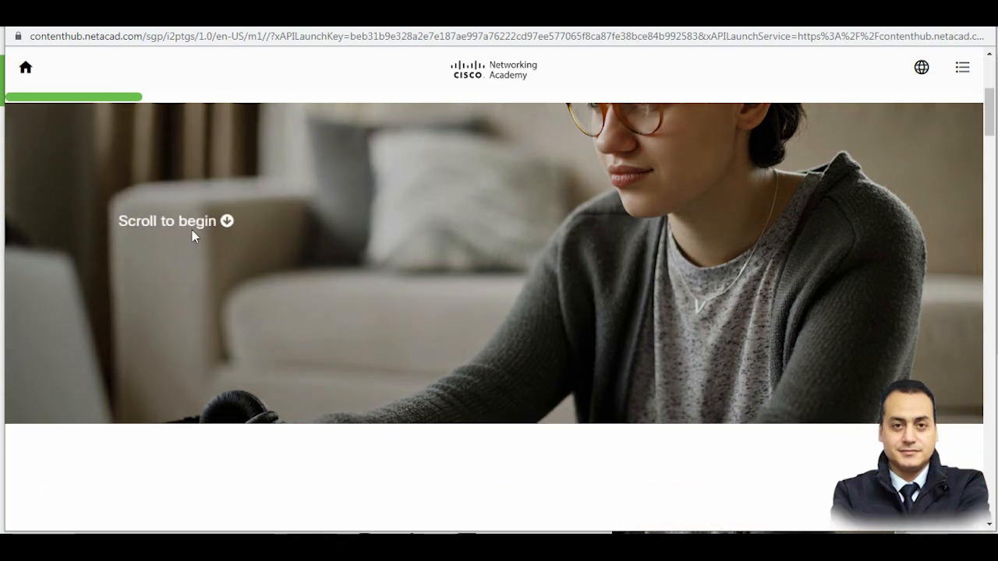
{"action": "scroll", "coordinate": [192, 231], "scroll_direction": "down", "scroll_amount": 5}
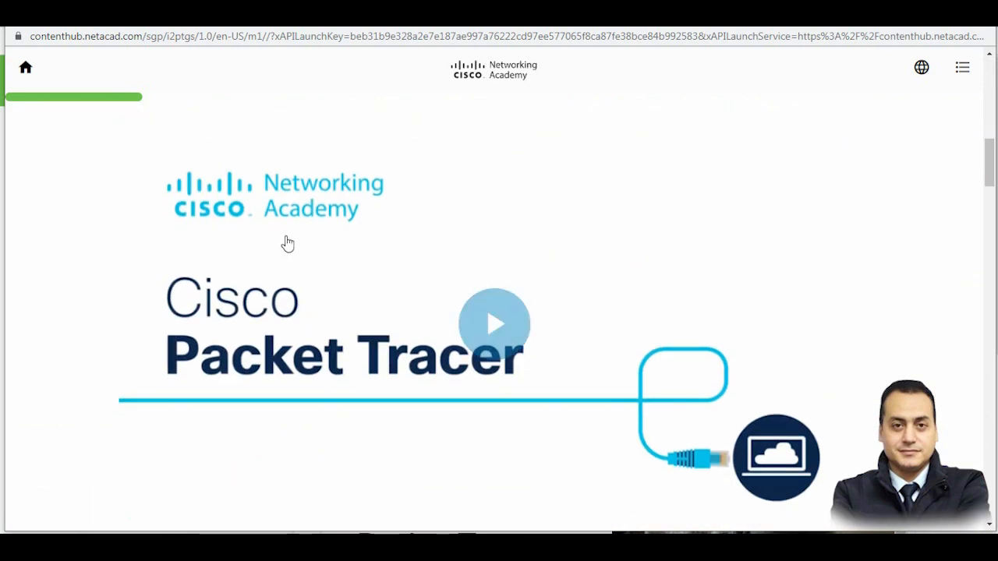
{"action": "scroll", "coordinate": [279, 257], "scroll_direction": "down", "scroll_amount": 10}
{"action": "scroll", "coordinate": [311, 234], "scroll_direction": "down", "scroll_amount": 2}
{"action": "scroll", "coordinate": [310, 258], "scroll_direction": "down", "scroll_amount": 8}
{"action": "scroll", "coordinate": [307, 262], "scroll_direction": "down", "scroll_amount": 4}
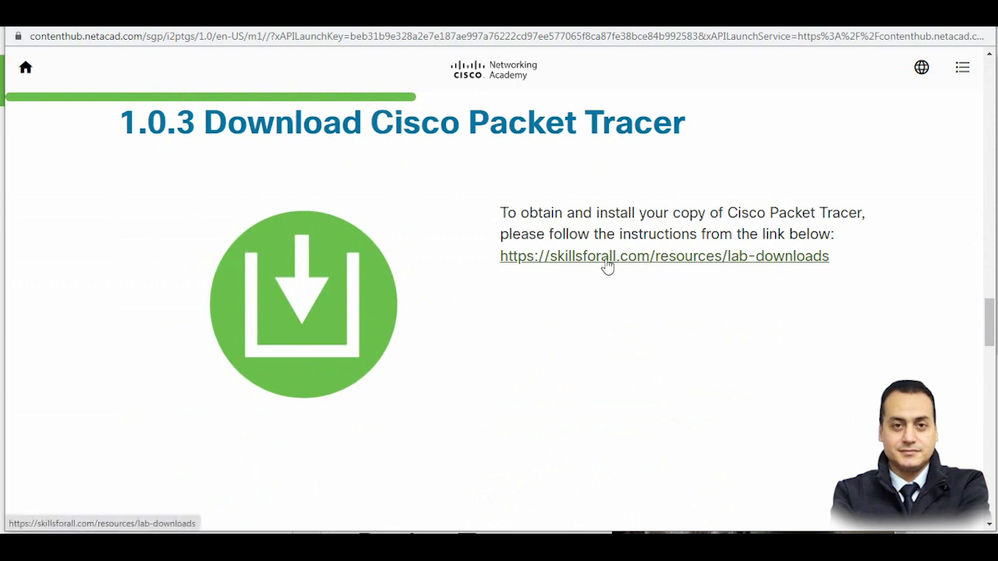
{"action": "scroll", "coordinate": [702, 269], "scroll_direction": "down", "scroll_amount": 5}
{"action": "scroll", "coordinate": [696, 266], "scroll_direction": "up", "scroll_amount": 4}
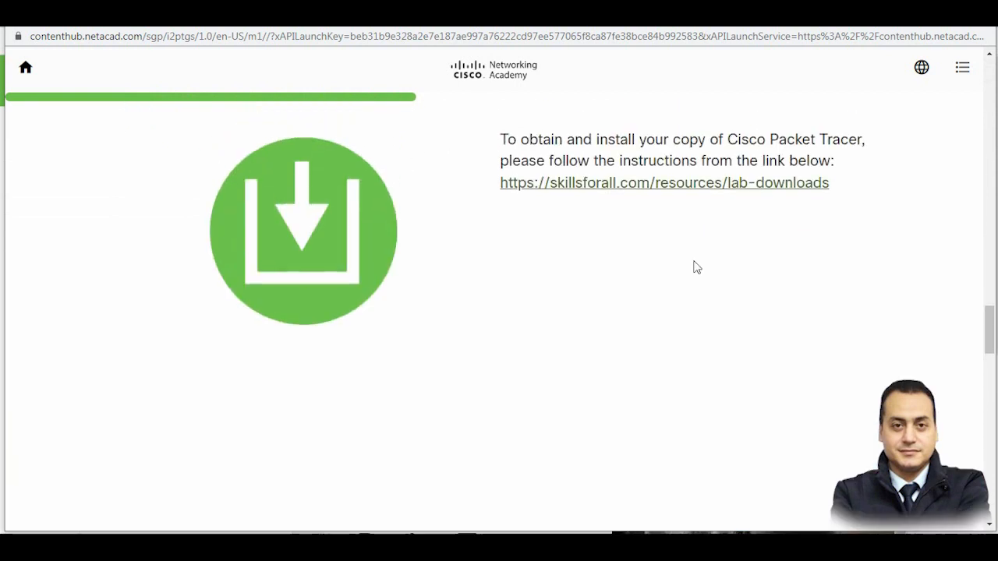
{"action": "left_click", "coordinate": [694, 184]}
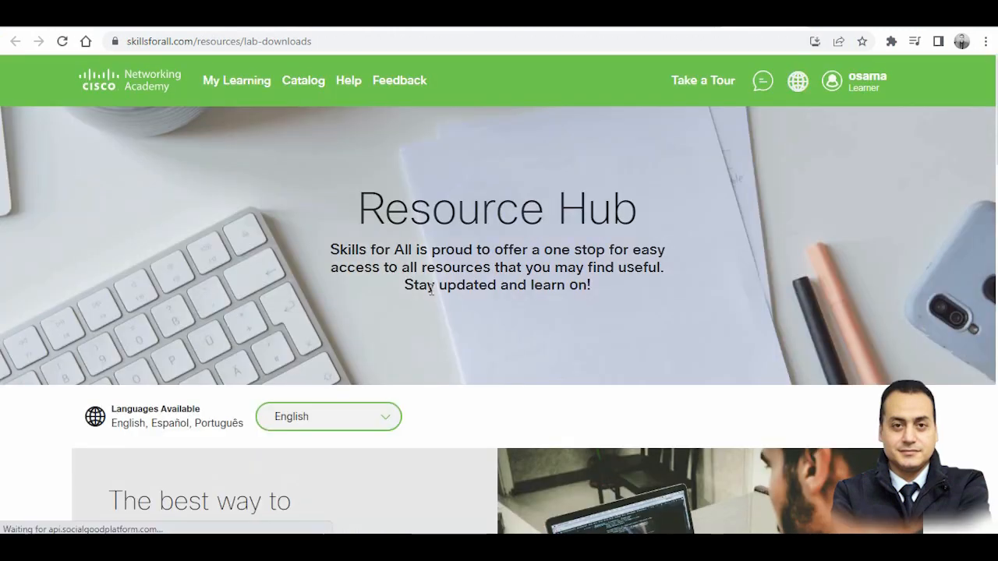
Step: Download the Packet Tracer 8.2.0 Windows 64bit installer from the Learning Resources section
{"action": "scroll", "coordinate": [430, 296], "scroll_direction": "down", "scroll_amount": 4}
{"action": "scroll", "coordinate": [434, 298], "scroll_direction": "down", "scroll_amount": 3}
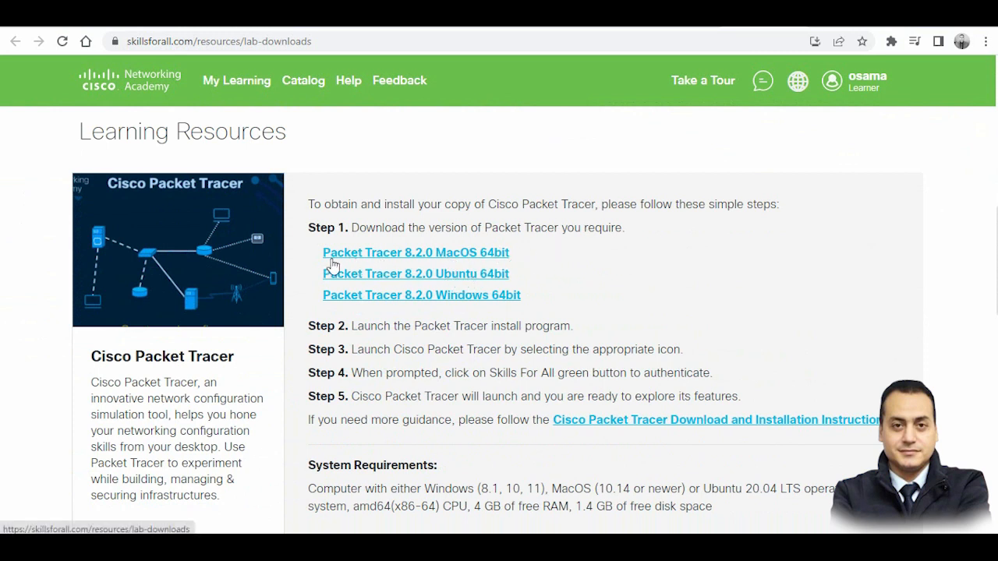
{"action": "left_click", "coordinate": [468, 304]}
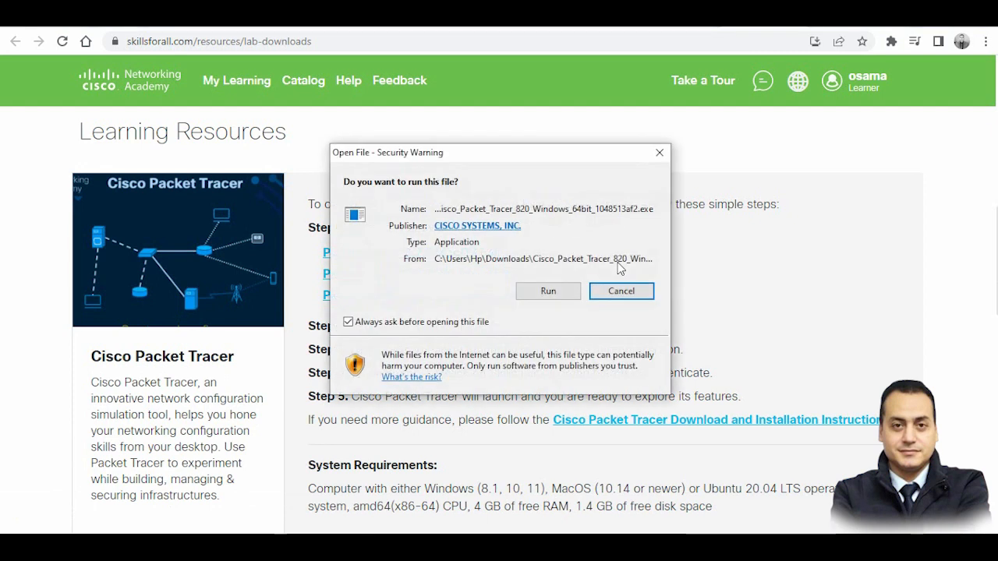
Step: Run the downloaded Packet Tracer installer and accept the agreement, keeping the default destination and Start Menu folders
{"action": "left_click", "coordinate": [551, 291]}
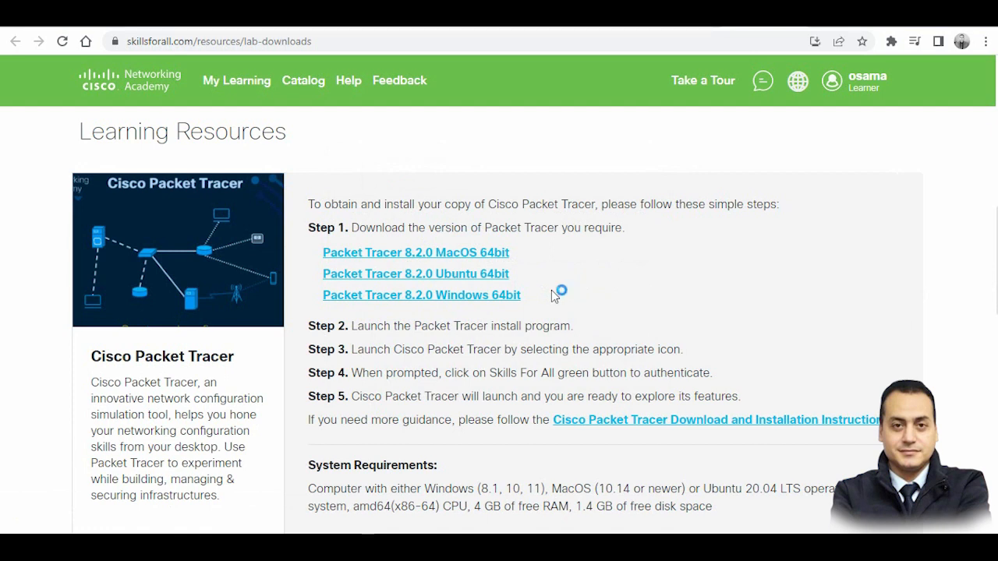
{"action": "left_click", "coordinate": [410, 355]}
{"action": "left_click", "coordinate": [597, 396]}
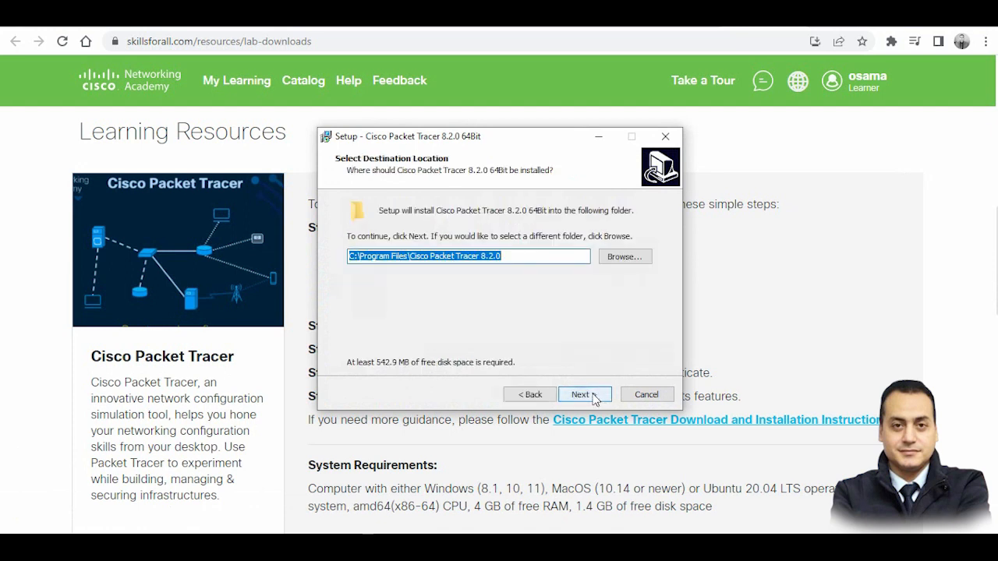
{"action": "left_click", "coordinate": [595, 396]}
{"action": "left_click", "coordinate": [595, 396]}
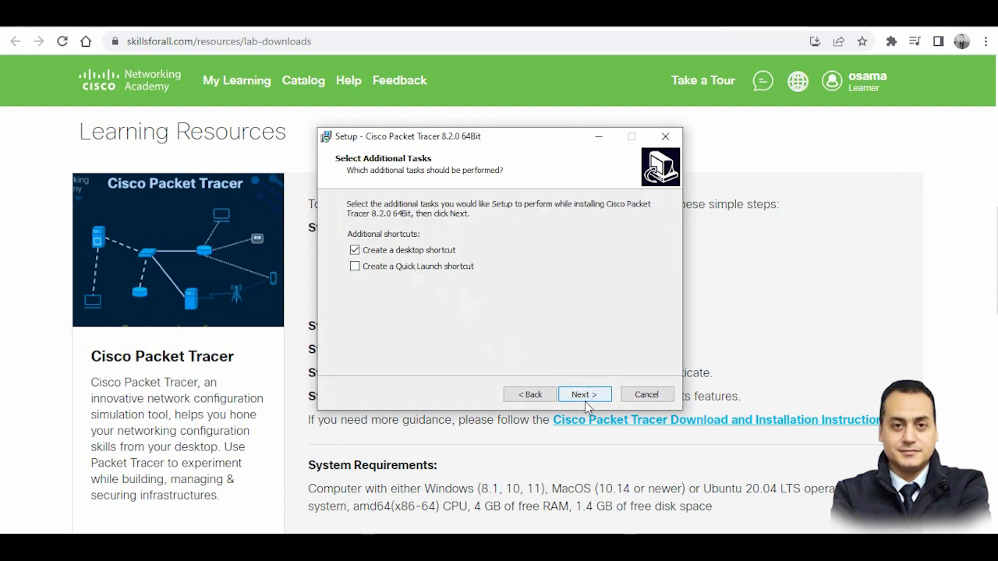
Step: Add a Quick Launch shortcut alongside the desktop shortcut and install Cisco Packet Tracer 8.2.0
{"action": "left_click", "coordinate": [585, 398]}
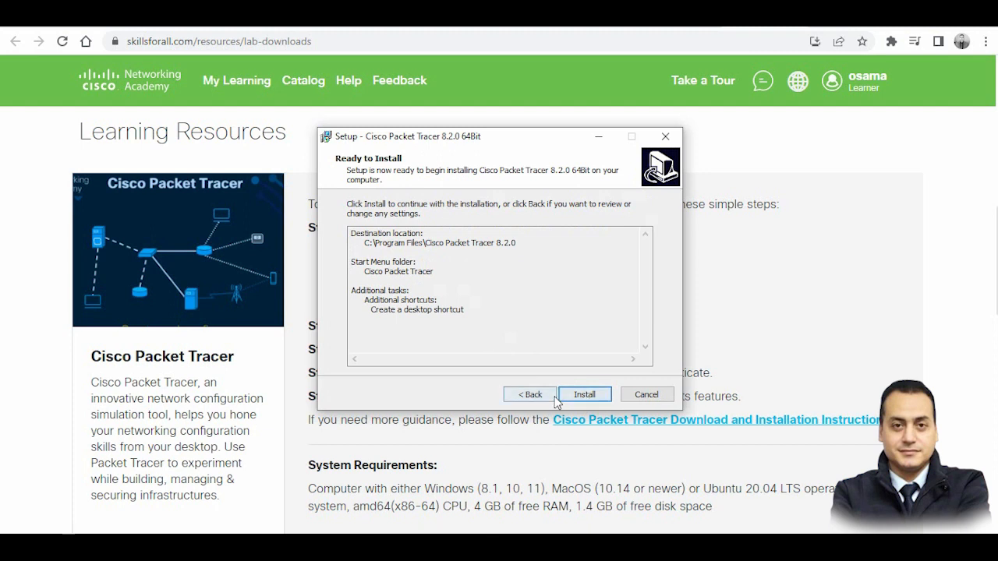
{"action": "left_click", "coordinate": [530, 395]}
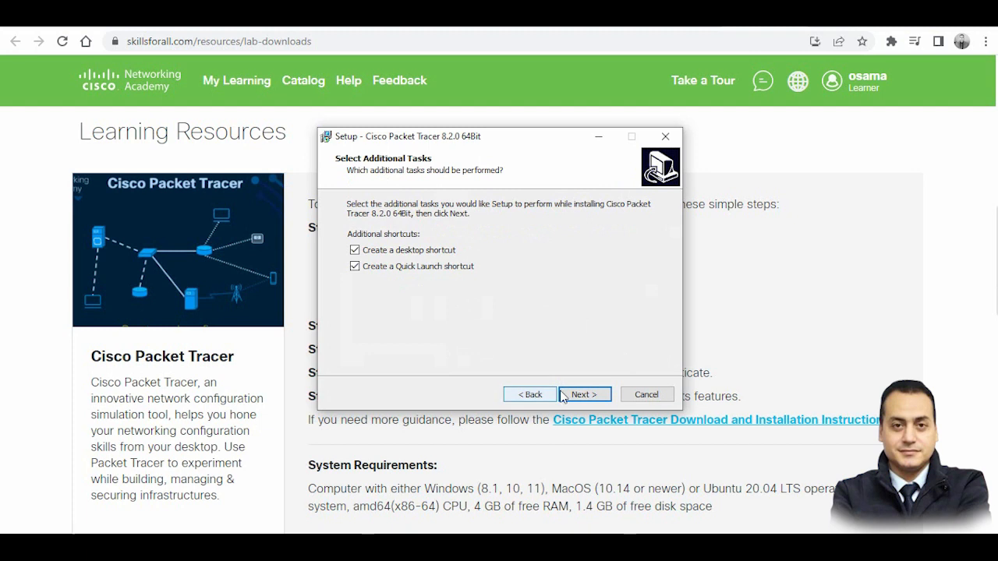
{"action": "left_click", "coordinate": [585, 394]}
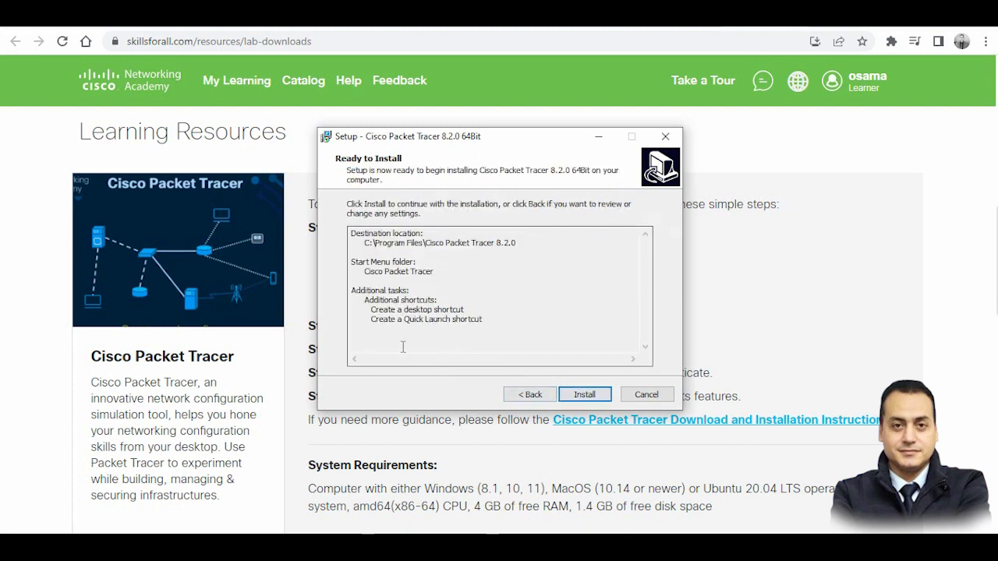
{"action": "left_click", "coordinate": [598, 395]}
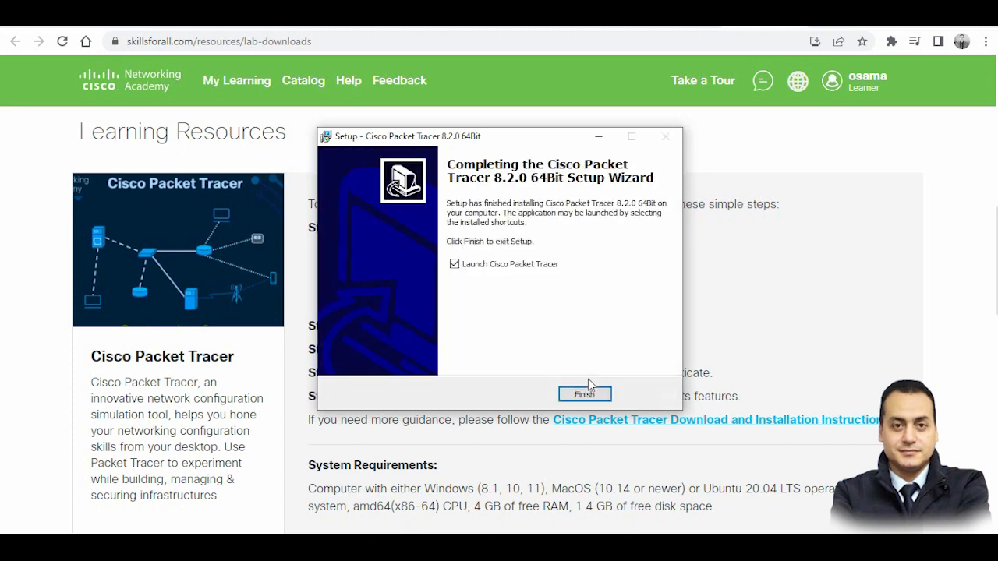
Step: Finish the setup by launching Cisco Packet Tracer, enable multi-user at startup, and allow it through the firewall on private networks
{"action": "left_click", "coordinate": [581, 393]}
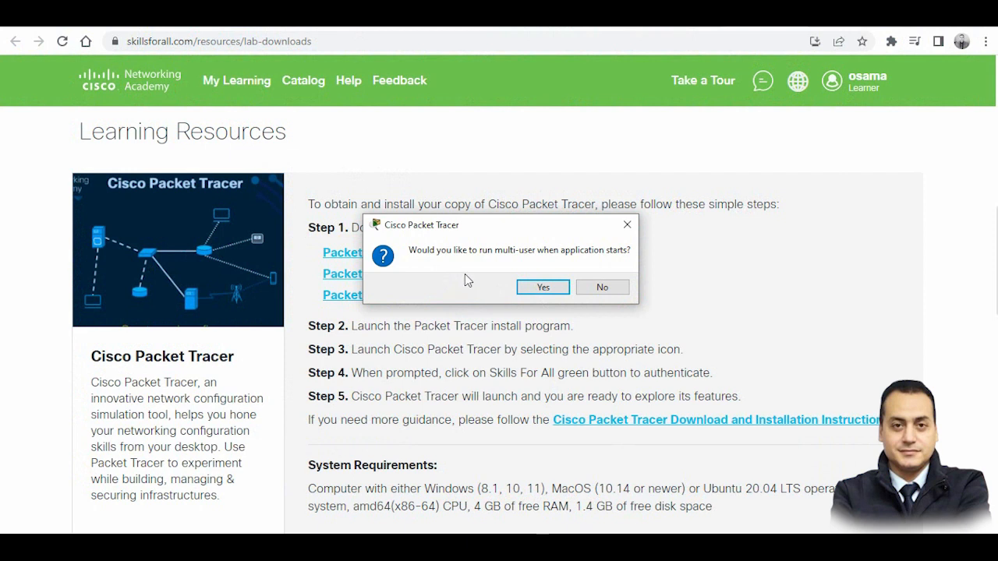
{"action": "left_click", "coordinate": [541, 288]}
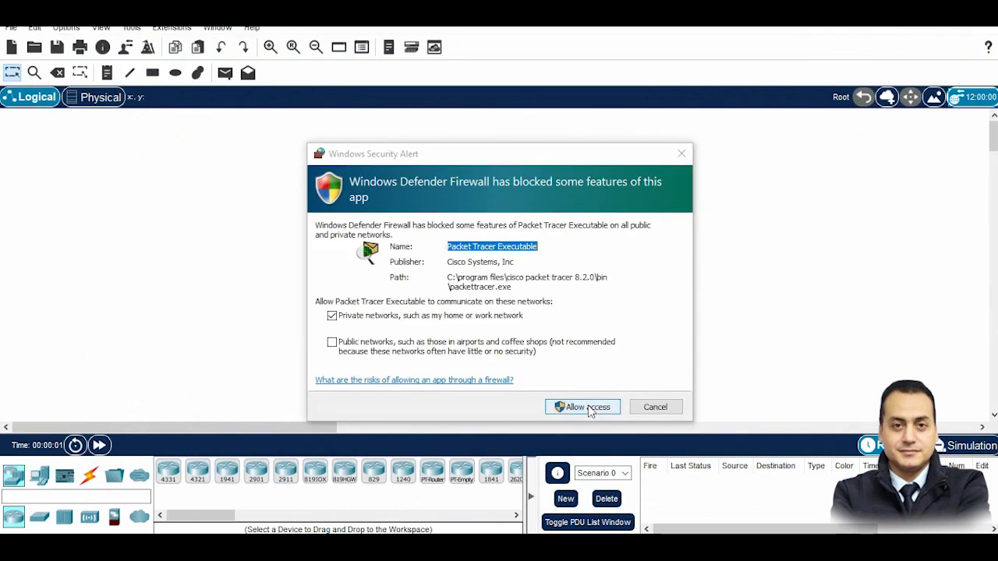
{"action": "left_click", "coordinate": [589, 408]}
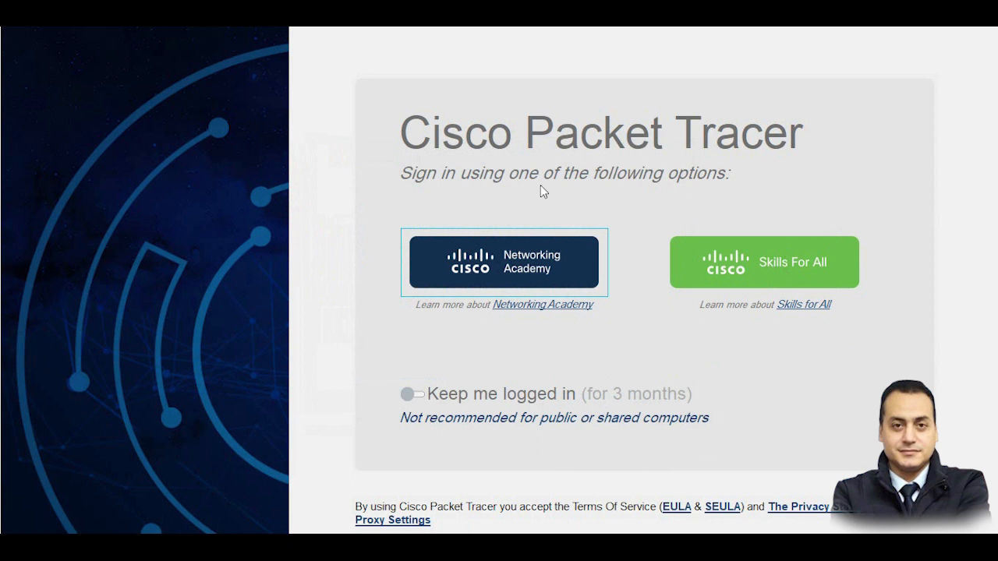
Step: Look over the Networking Academy login page and its account options, and close Packet Tracer without signing in
{"action": "left_click", "coordinate": [564, 265]}
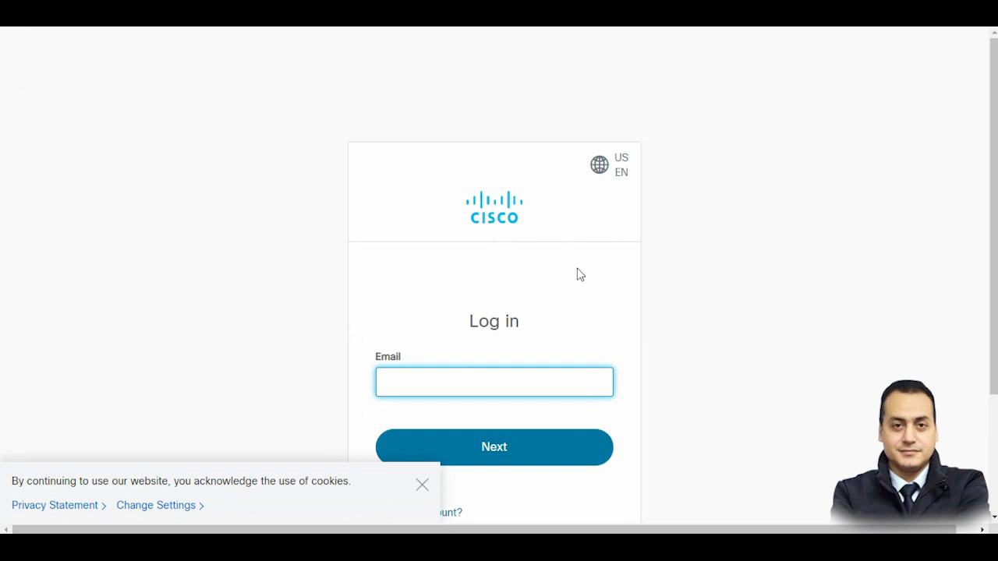
{"action": "scroll", "coordinate": [351, 331], "scroll_direction": "down", "scroll_amount": 2}
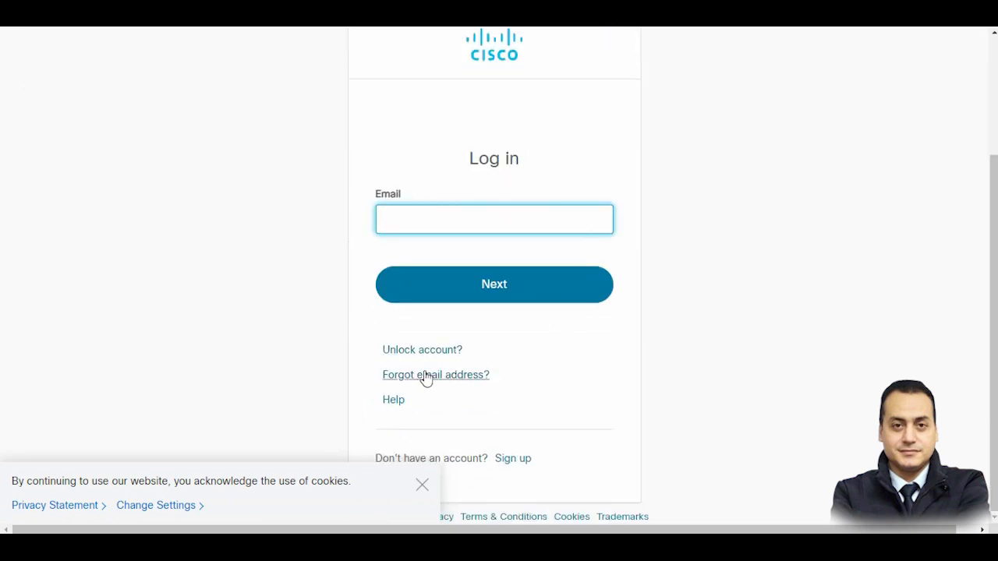
{"action": "left_click", "coordinate": [458, 350]}
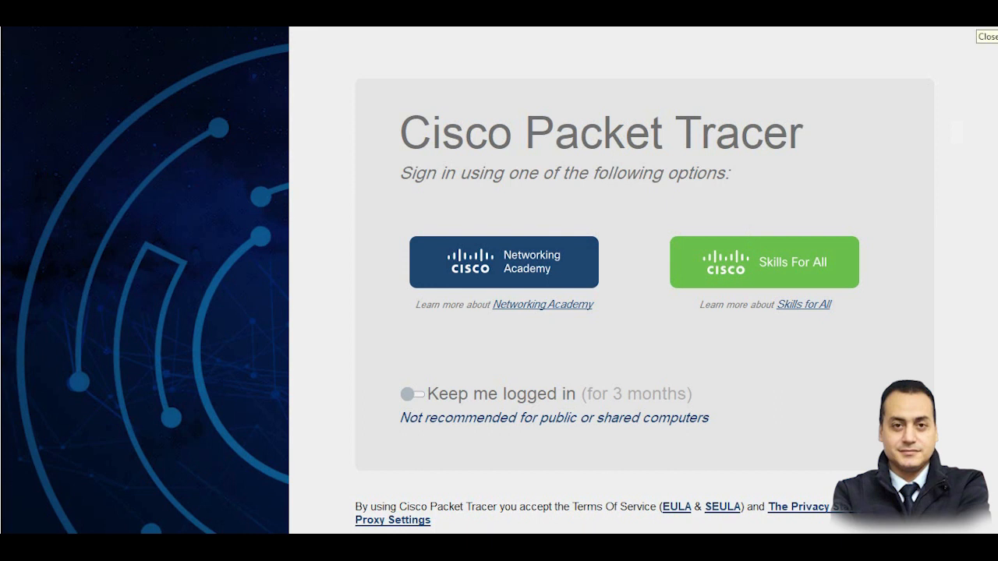
{"action": "left_click", "coordinate": [987, 29]}
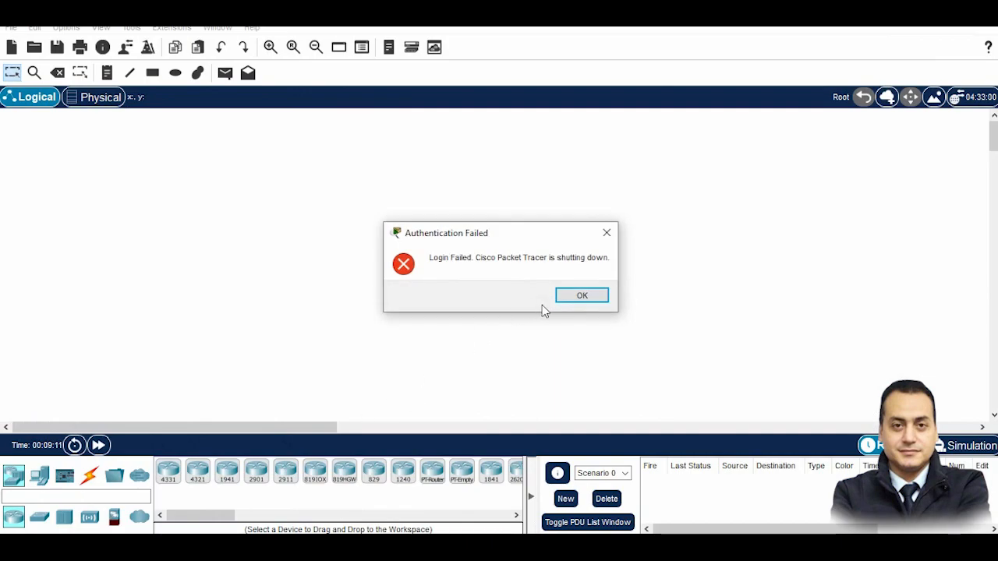
{"action": "left_click", "coordinate": [581, 294]}
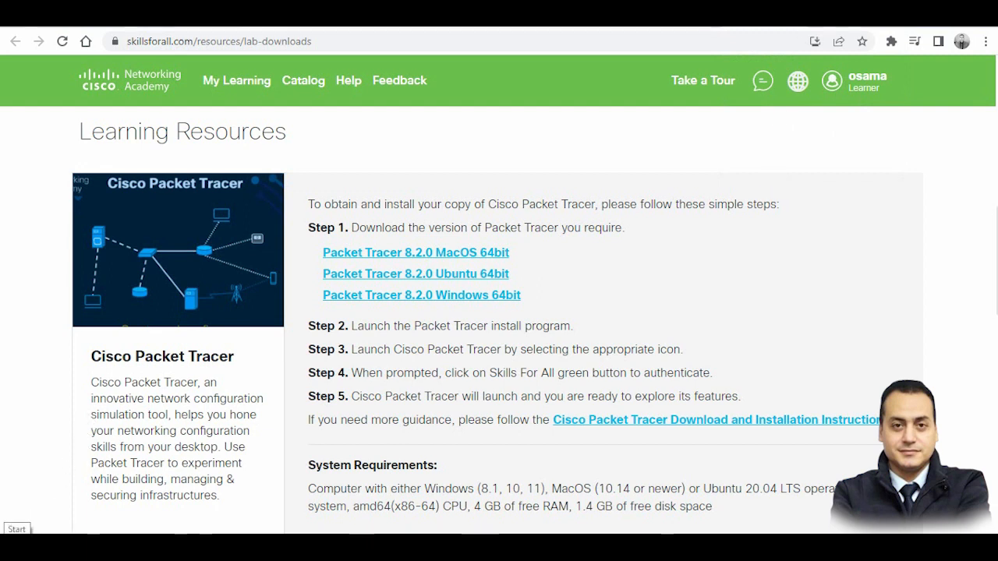
Step: Find Windows Defender Firewall by searching "windows de" in Windows Settings and open the Outbound Rules in its advanced settings
{"action": "left_click", "coordinate": [17, 547]}
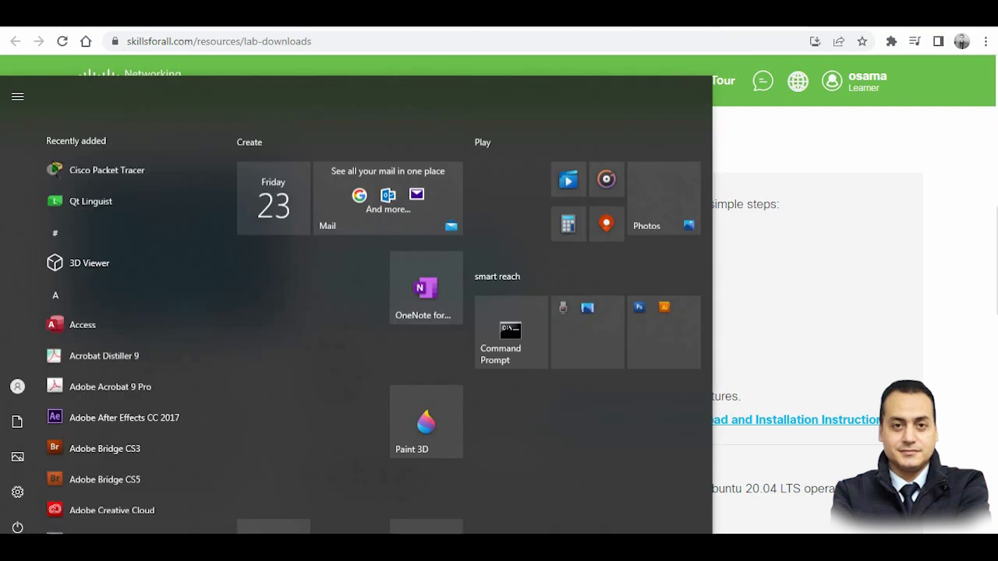
{"action": "mouse_move", "coordinate": [22, 489]}
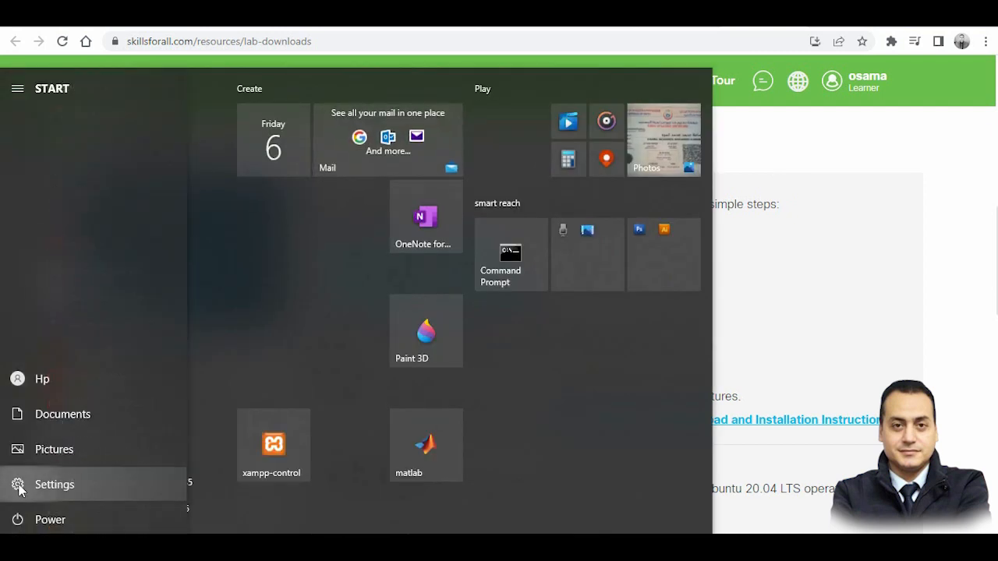
{"action": "left_click", "coordinate": [81, 497]}
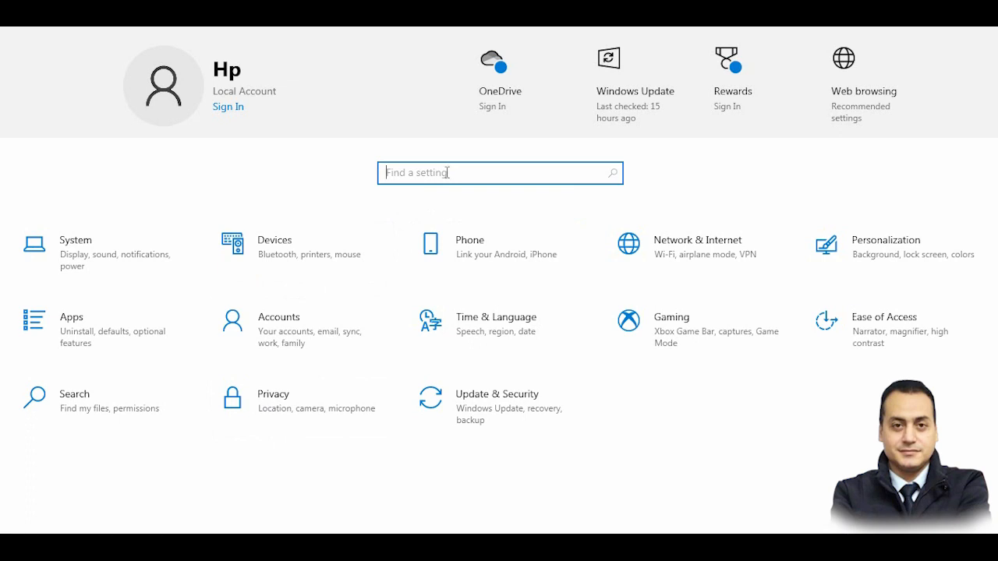
{"action": "type", "text": "window"}
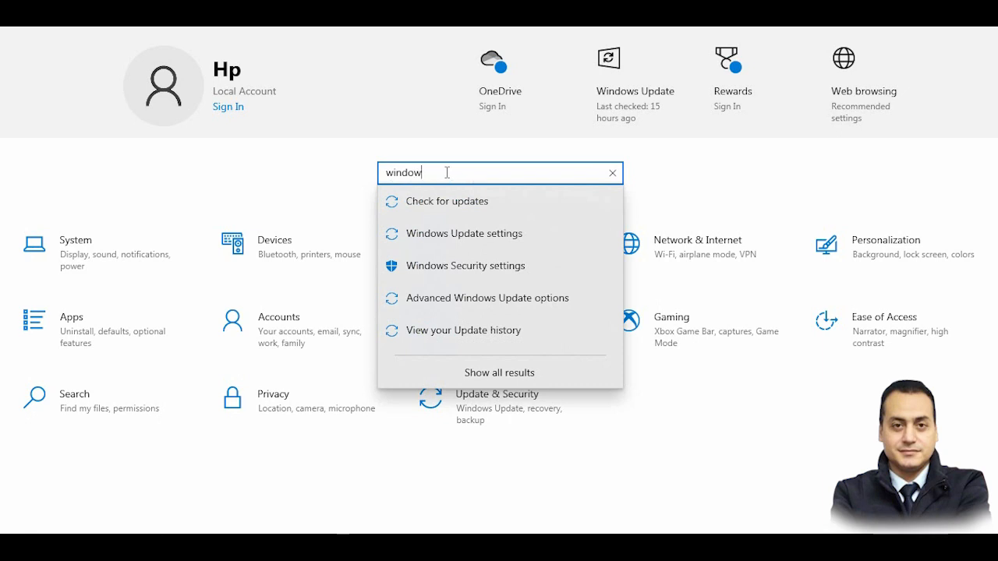
{"action": "type", "text": "s de"}
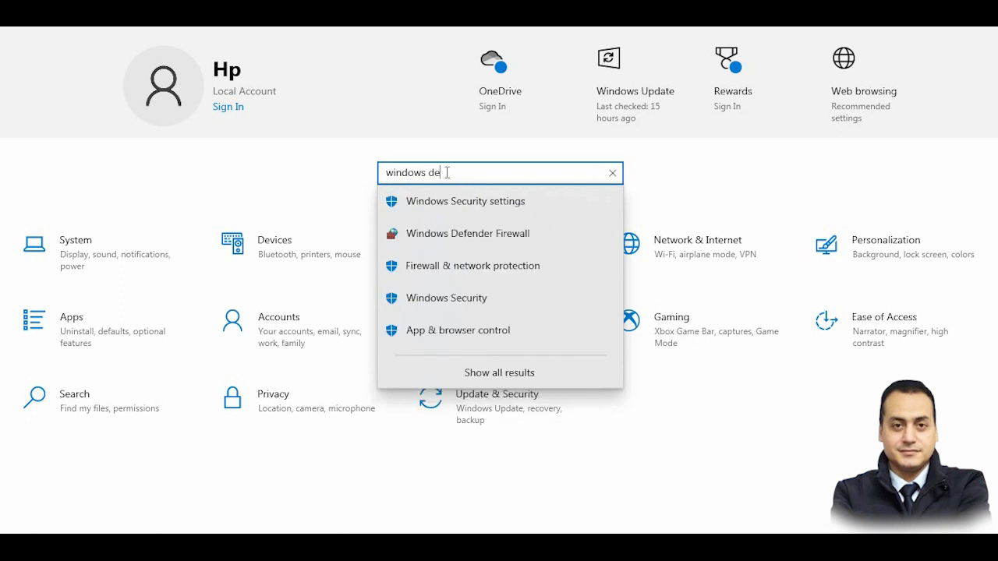
{"action": "left_click", "coordinate": [474, 234]}
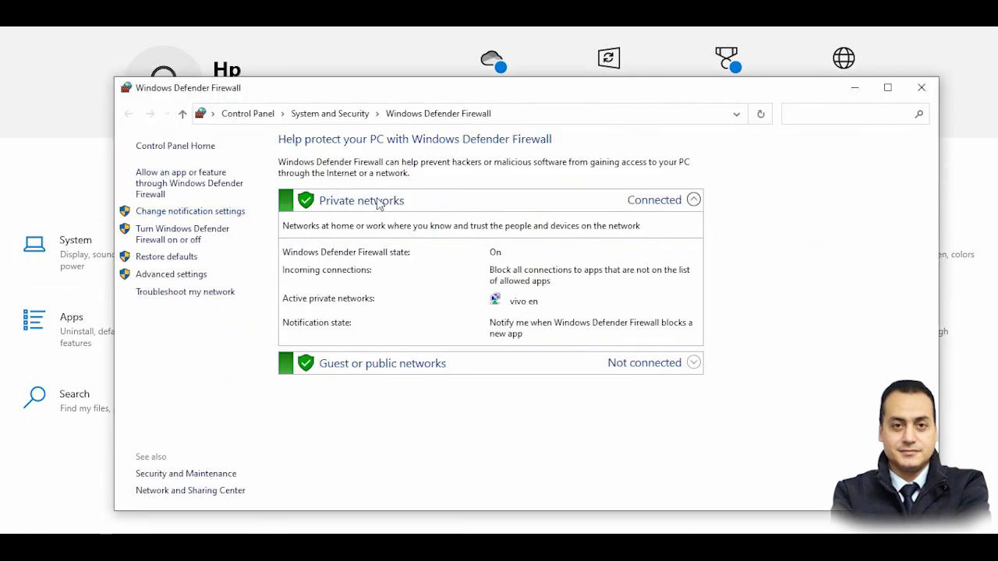
{"action": "left_click", "coordinate": [165, 278]}
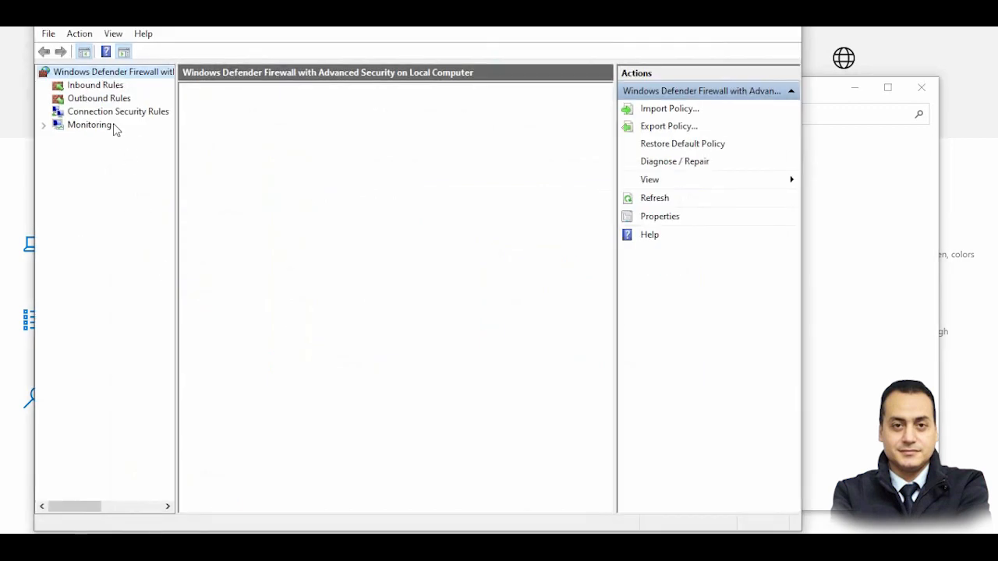
{"action": "left_click", "coordinate": [105, 100]}
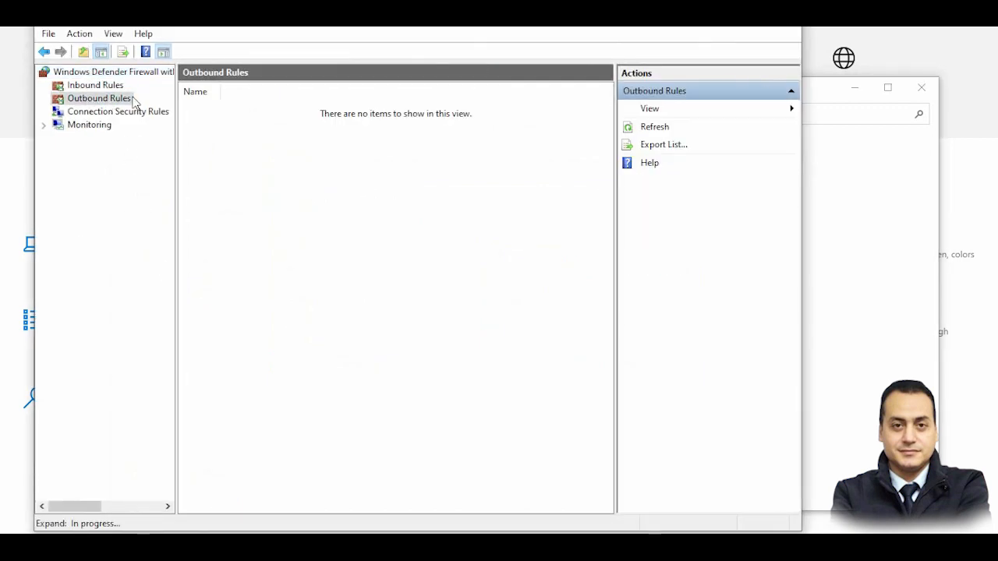
{"action": "right_click", "coordinate": [93, 102]}
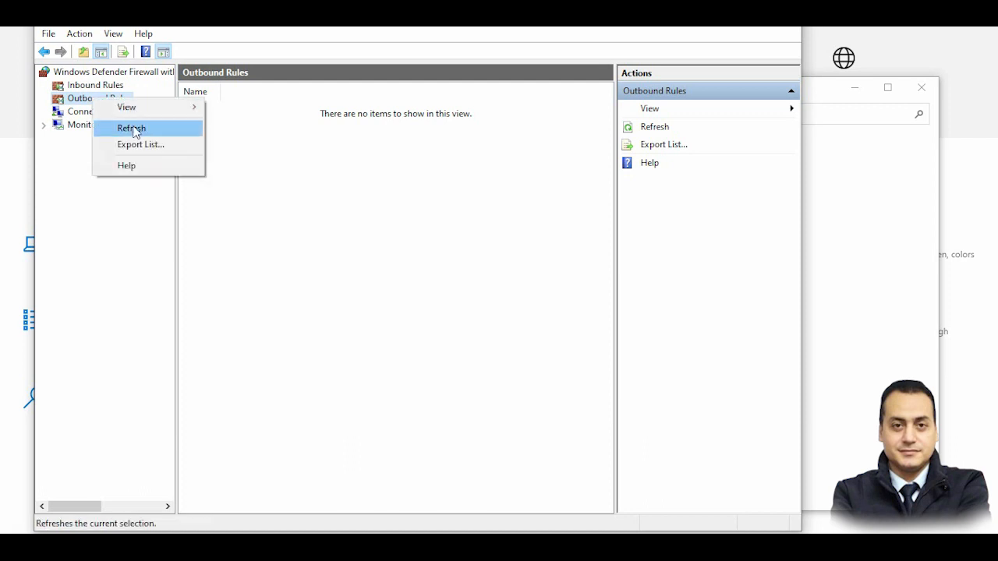
{"action": "mouse_move", "coordinate": [143, 106]}
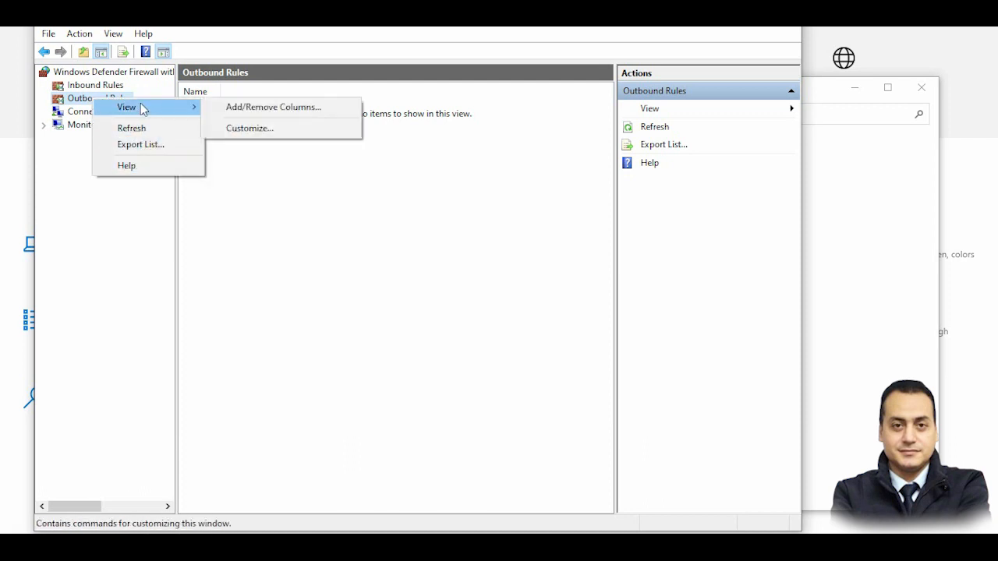
{"action": "left_click", "coordinate": [283, 130]}
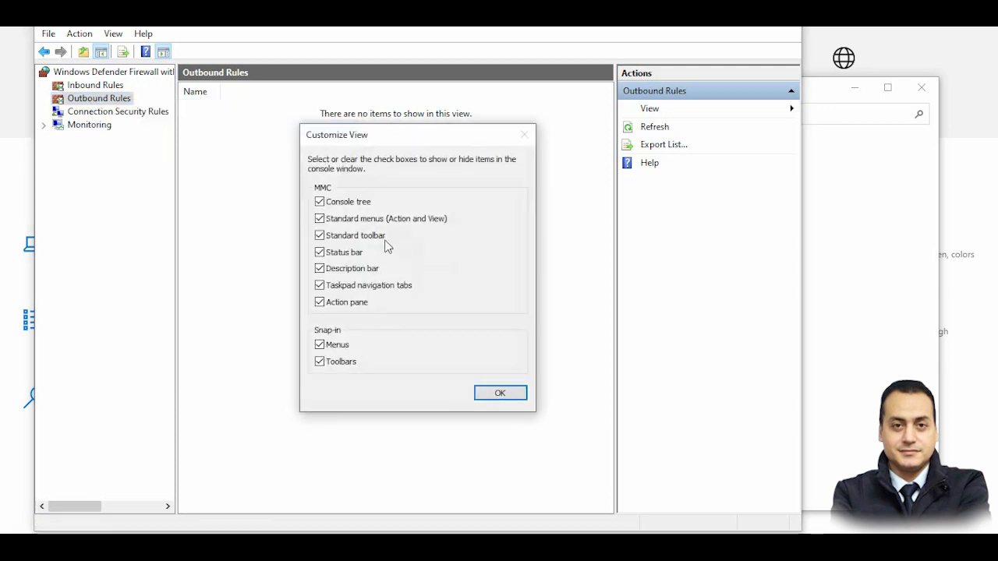
{"action": "left_click", "coordinate": [499, 393]}
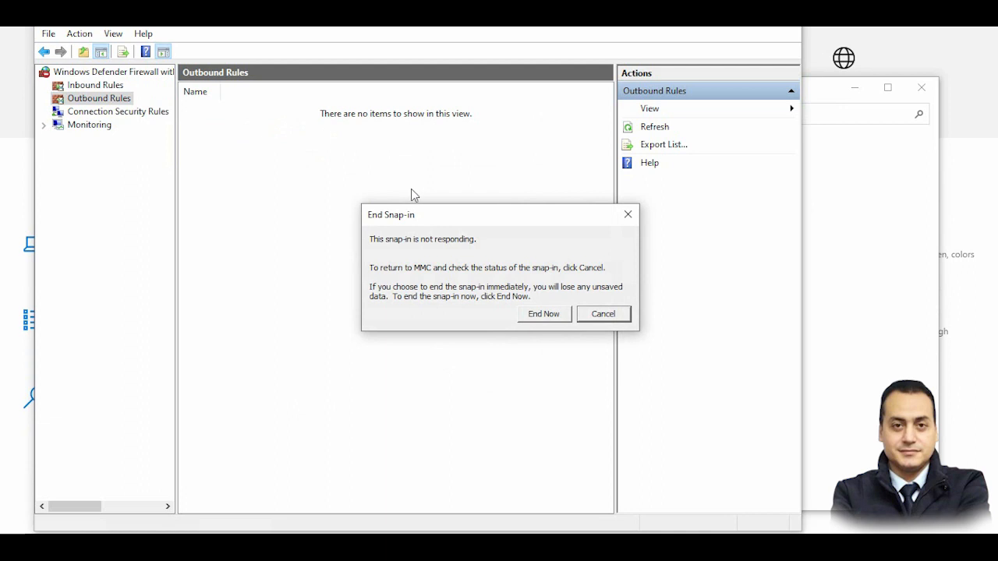
{"action": "left_click", "coordinate": [615, 314]}
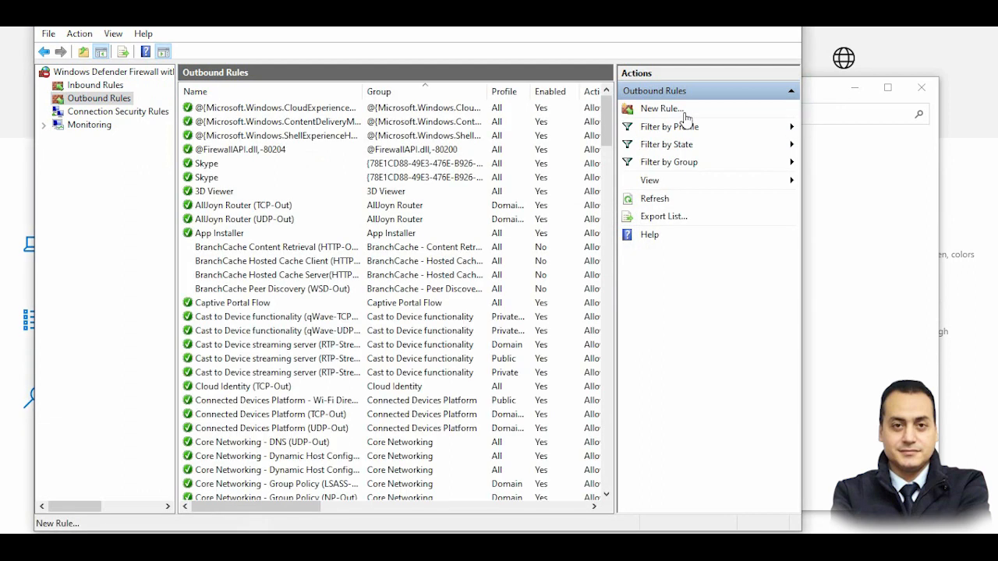
Step: Start a new outbound program rule for PacketTracer.exe from the bin folder of Cisco Packet Tracer 8.2.0 in Program Files
{"action": "left_click", "coordinate": [662, 112]}
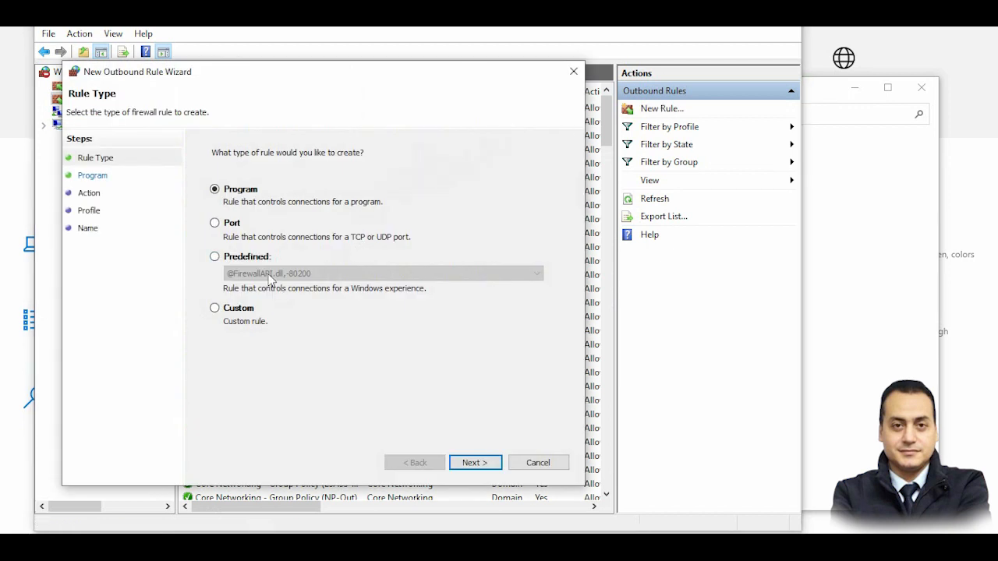
{"action": "left_click", "coordinate": [475, 463]}
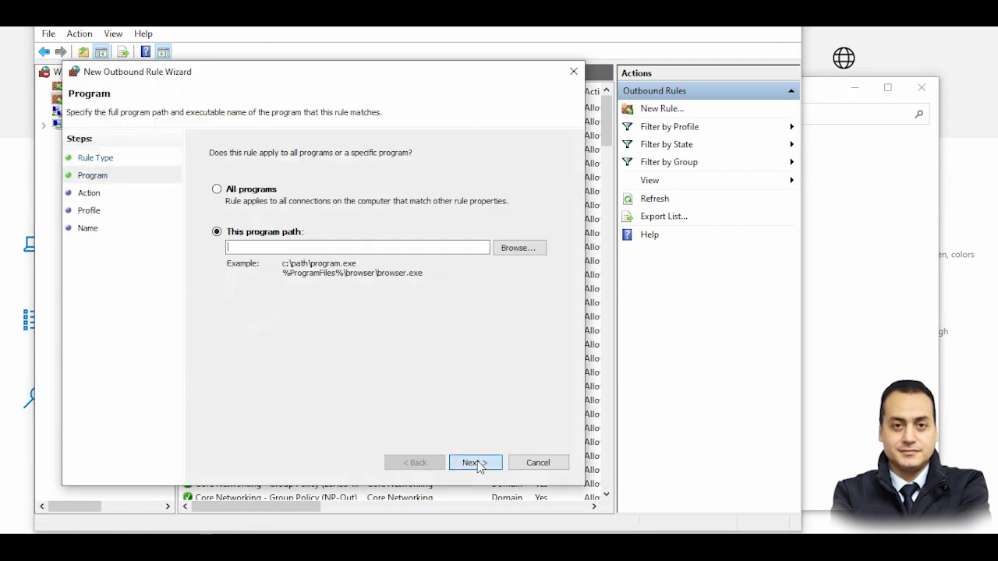
{"action": "left_click", "coordinate": [532, 248]}
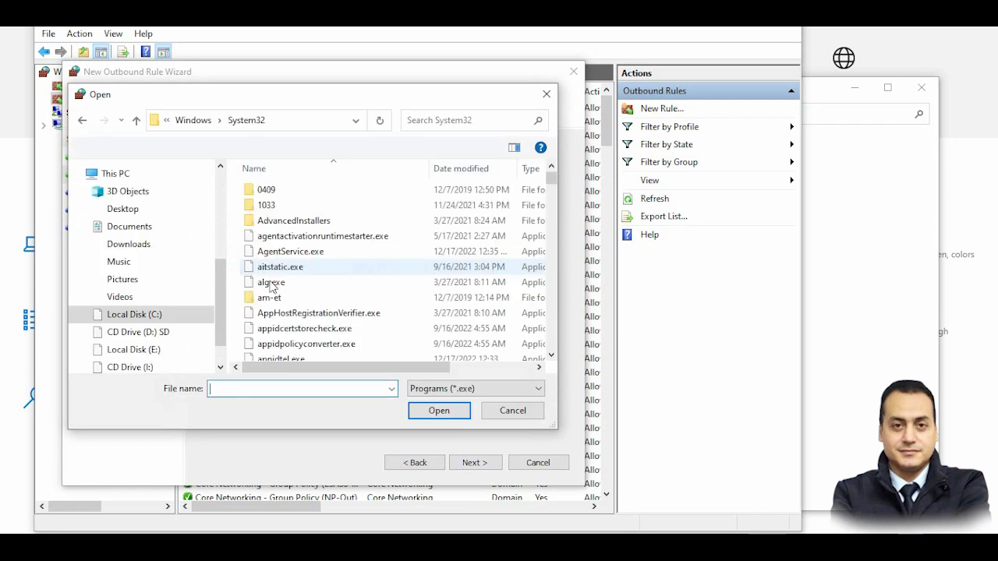
{"action": "left_click_drag", "start_coordinate": [219, 293], "coordinate": [224, 312]}
{"action": "left_click", "coordinate": [164, 278]}
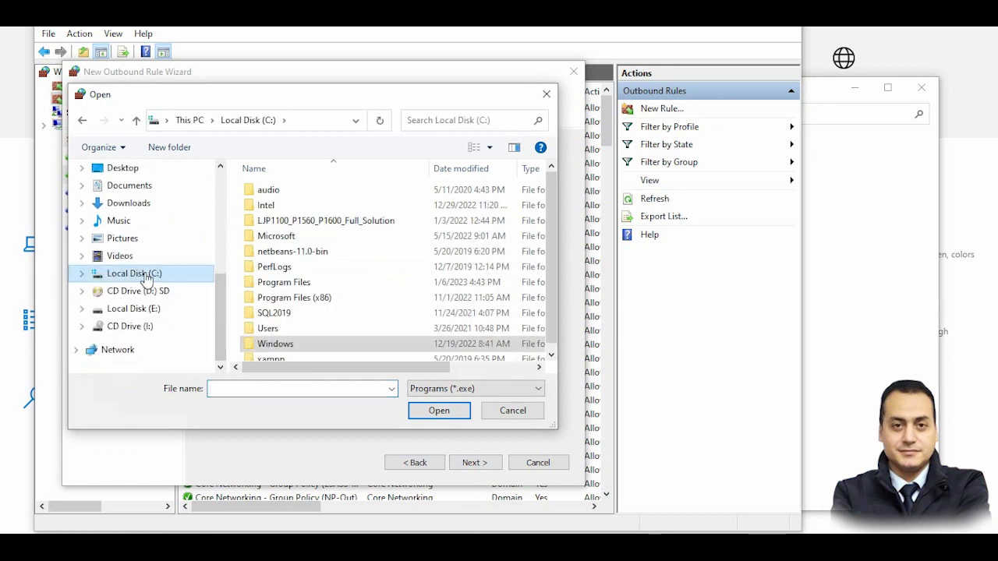
{"action": "double_click", "coordinate": [294, 284]}
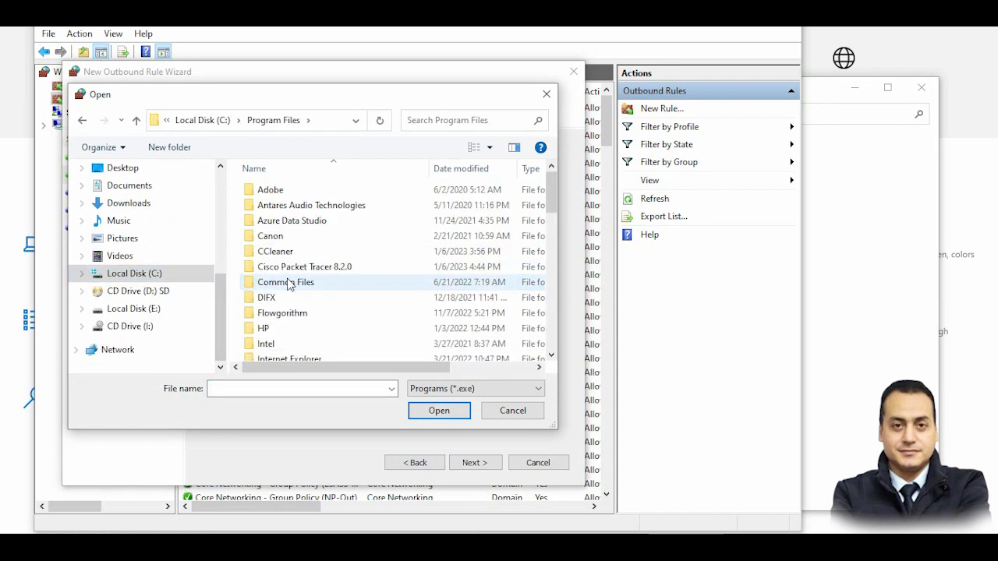
{"action": "double_click", "coordinate": [308, 268]}
{"action": "double_click", "coordinate": [273, 224]}
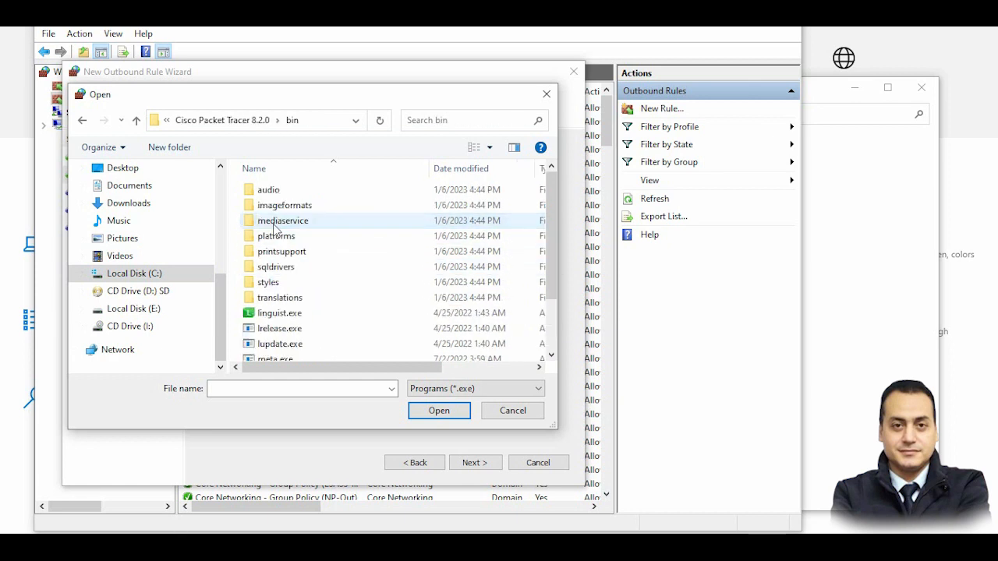
{"action": "scroll", "coordinate": [269, 305], "scroll_direction": "down", "scroll_amount": 2}
{"action": "left_click", "coordinate": [283, 340]}
{"action": "left_click", "coordinate": [467, 413]}
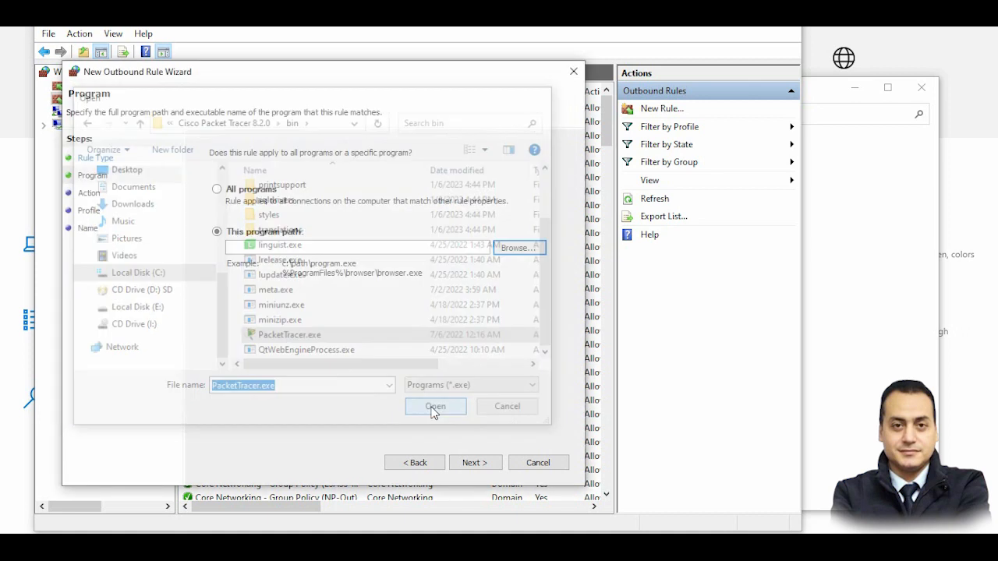
{"action": "left_click", "coordinate": [480, 466]}
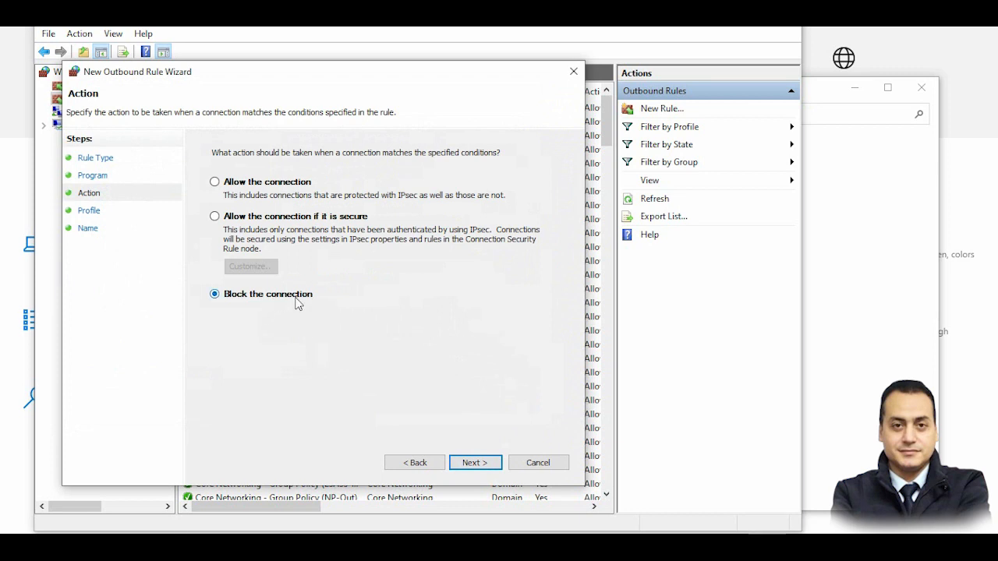
Step: Set the rule to block the connection for the Domain, Private and Public profiles and name it "Csico pt"
{"action": "left_click", "coordinate": [473, 463]}
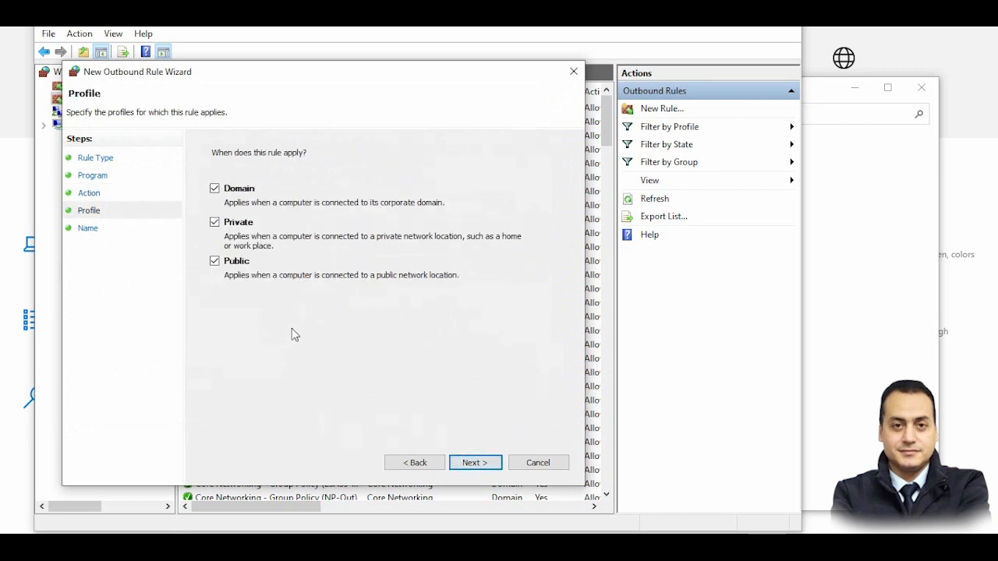
{"action": "left_click", "coordinate": [474, 463]}
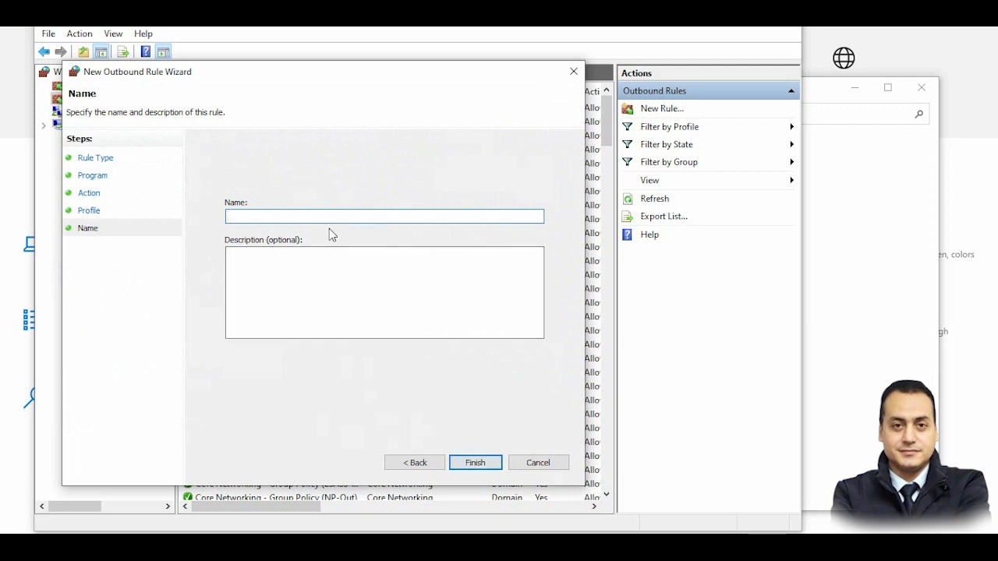
{"action": "type", "text": "Csico pt"}
{"action": "left_click", "coordinate": [477, 465]}
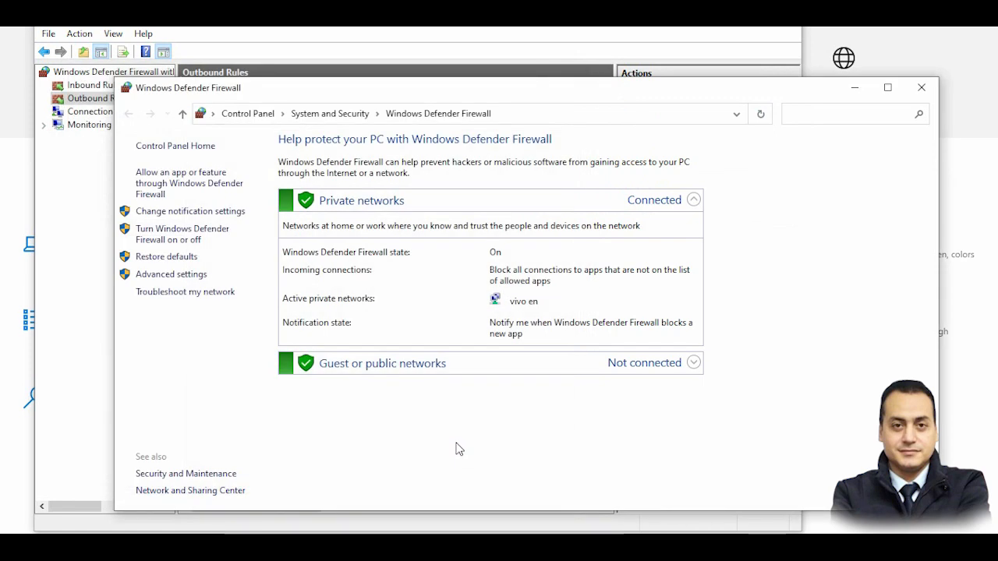
Step: Close both firewall windows and relaunch Cisco Packet Tracer
{"action": "left_click", "coordinate": [918, 89]}
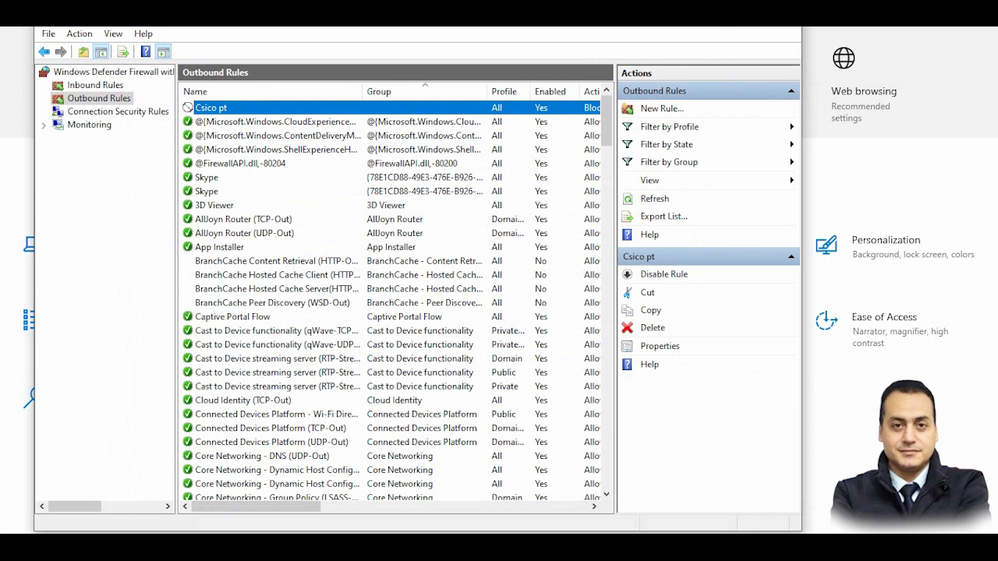
{"action": "left_click", "coordinate": [784, 17]}
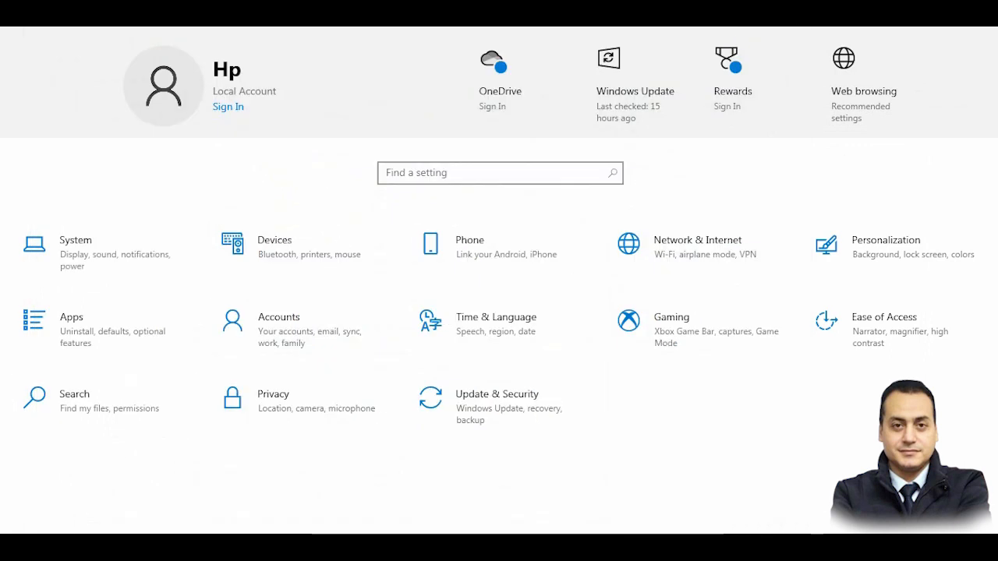
{"action": "left_click", "coordinate": [15, 547]}
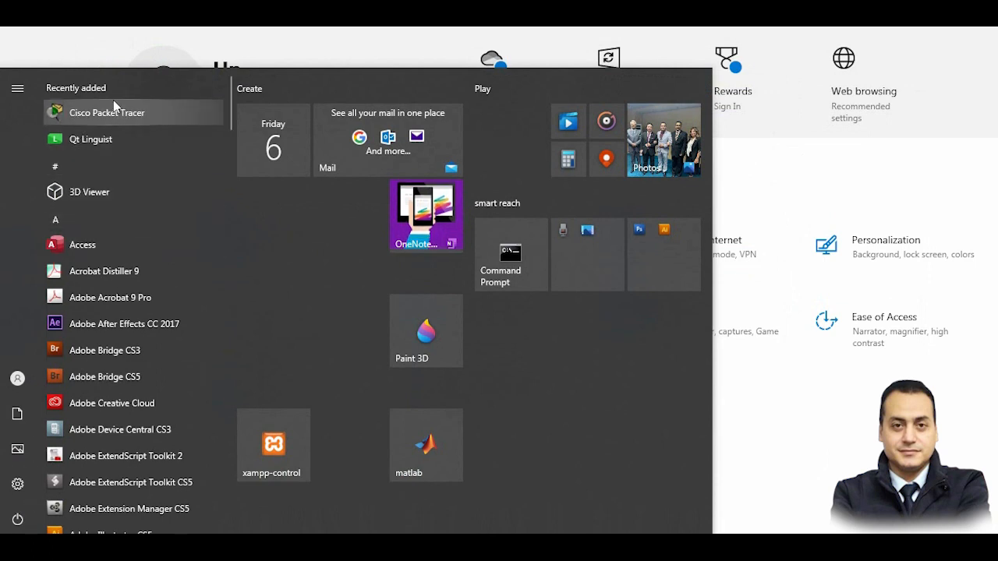
{"action": "left_click", "coordinate": [139, 112]}
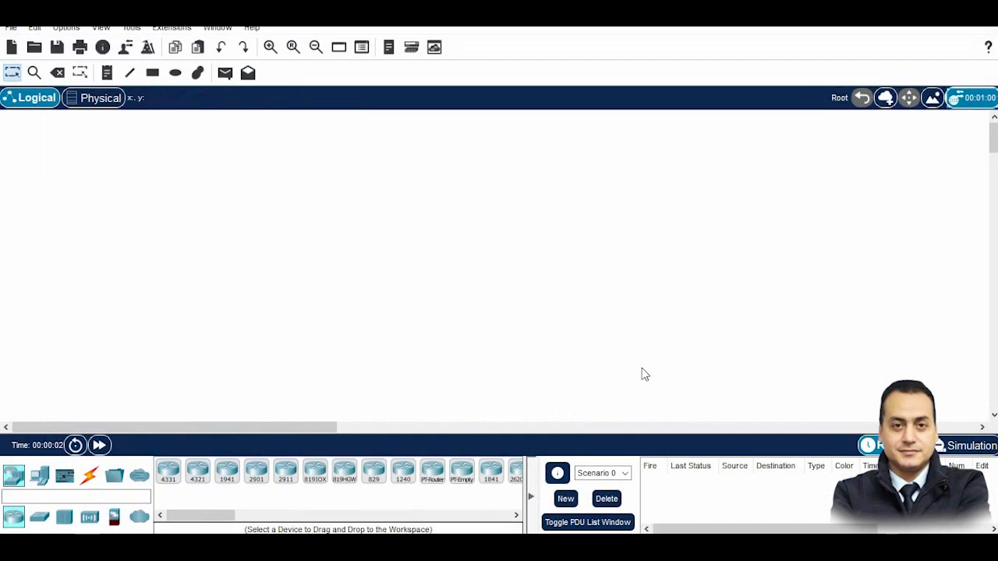
Step: Place a 4331 router in the logical workspace and reposition it slightly higher
{"action": "left_click", "coordinate": [169, 471]}
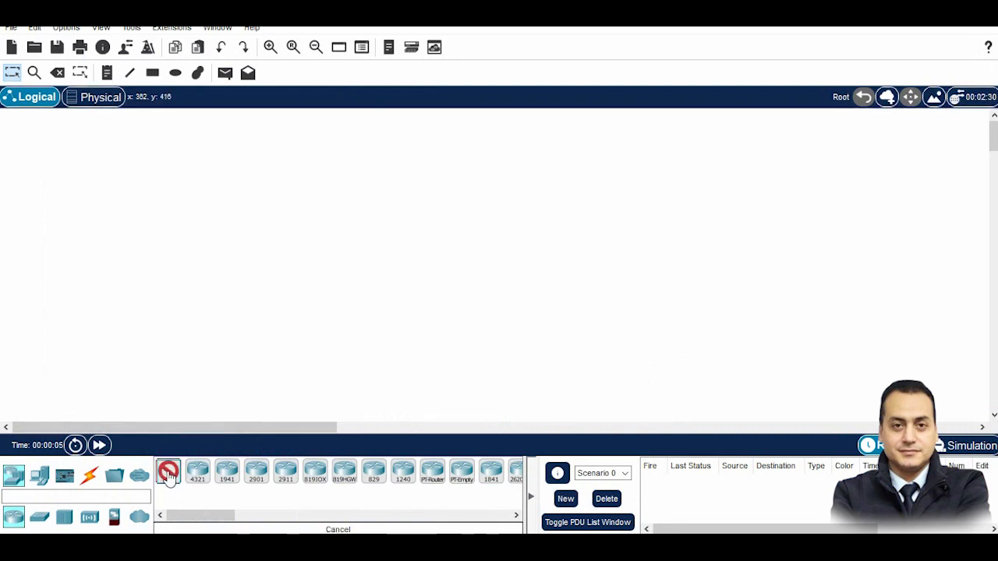
{"action": "left_click", "coordinate": [378, 253]}
{"action": "left_click_drag", "start_coordinate": [380, 263], "coordinate": [394, 232]}
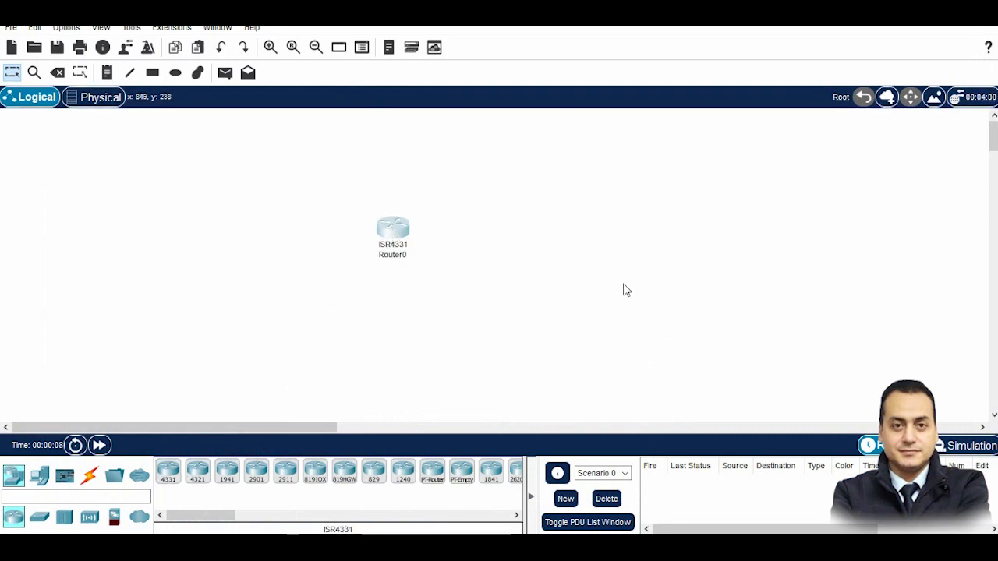